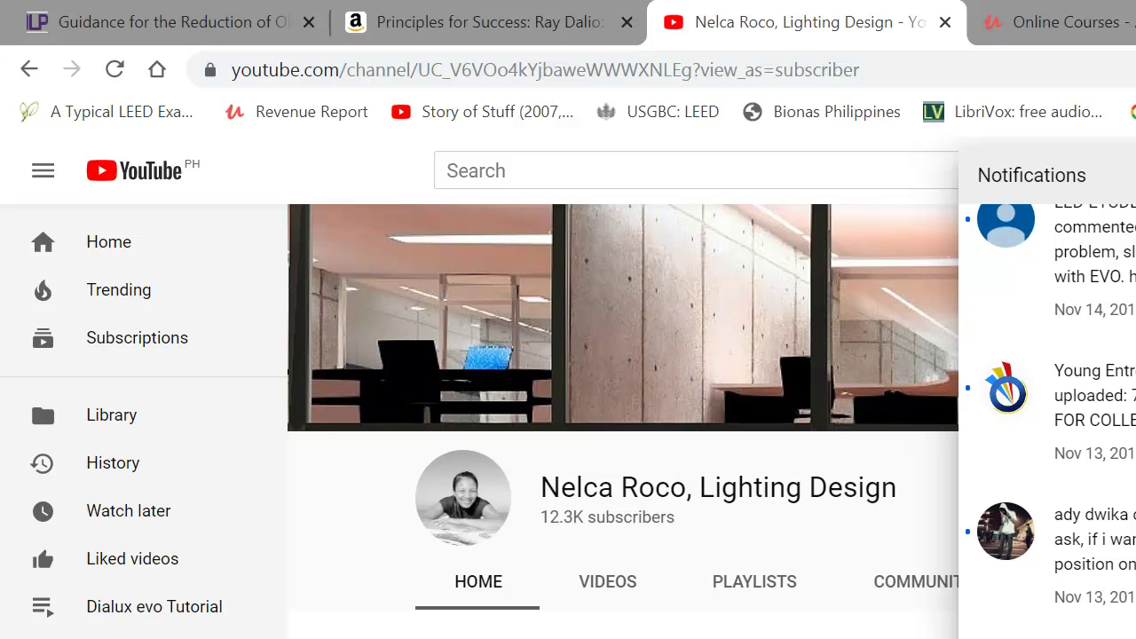
Switch the road preview to a top-down 2D plan and zoom in on the road.
{"action": "scroll", "coordinate": [1048, 421], "scroll_direction": "down", "scroll_amount": 1}
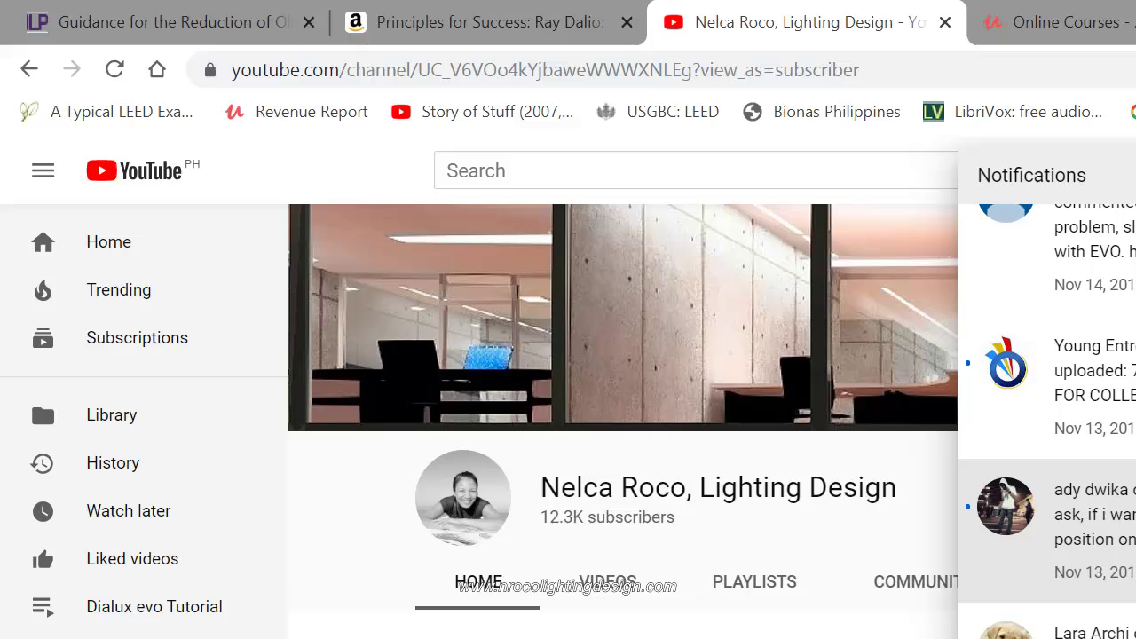
{"action": "scroll", "coordinate": [1048, 400], "scroll_direction": "up", "scroll_amount": 1}
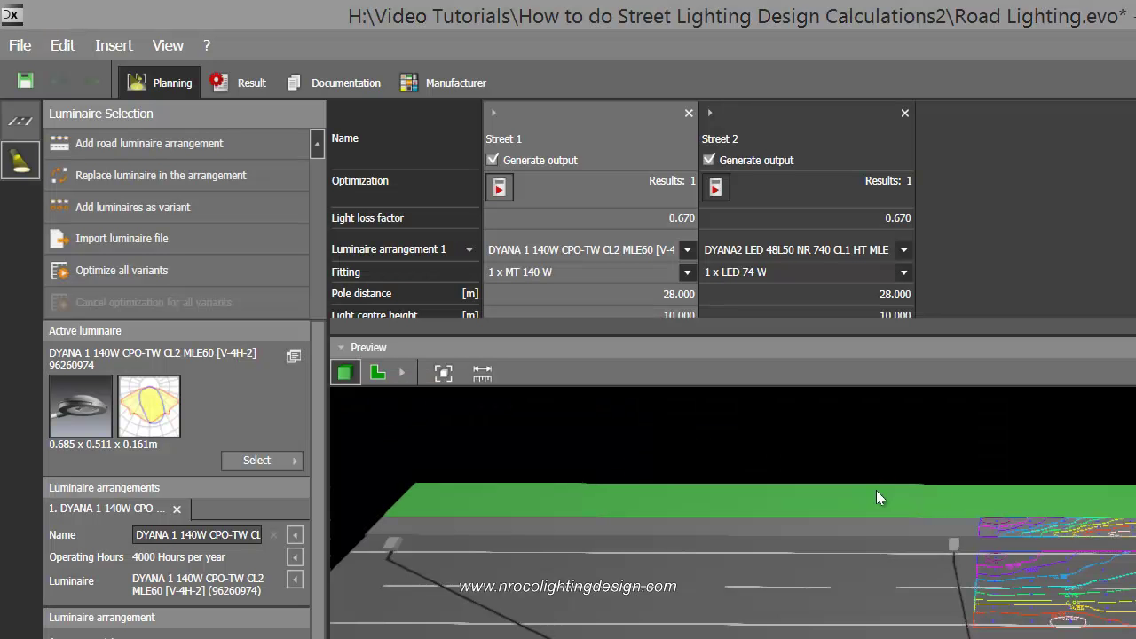
{"action": "left_click", "coordinate": [377, 372]}
{"action": "scroll", "coordinate": [571, 609], "scroll_direction": "up", "scroll_amount": 2}
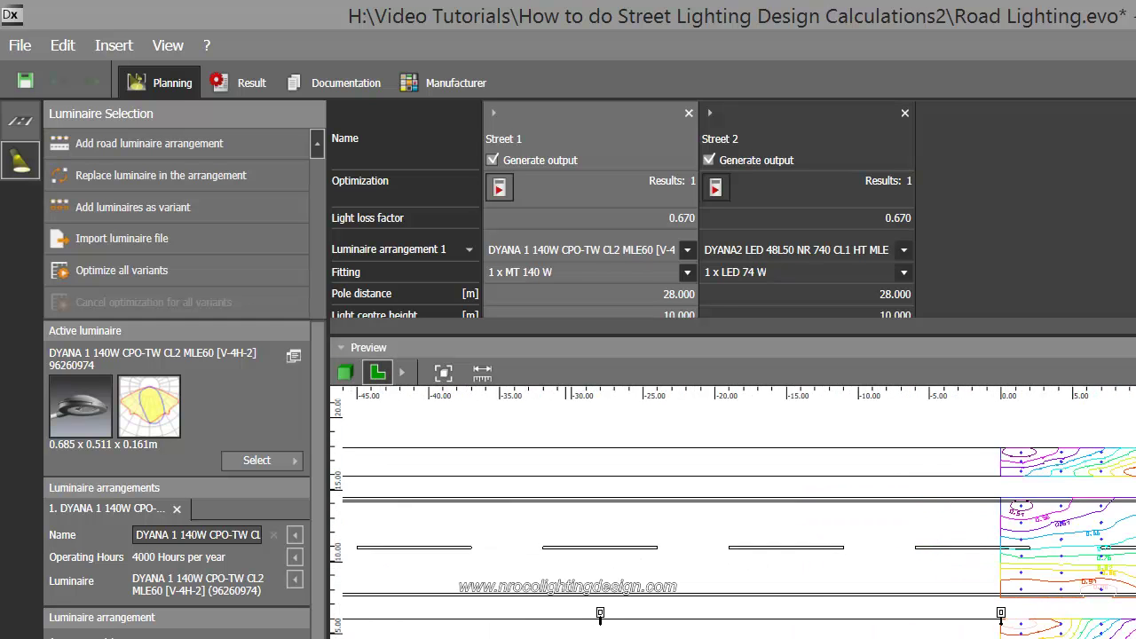
{"action": "scroll", "coordinate": [723, 611], "scroll_direction": "up", "scroll_amount": 1}
{"action": "scroll", "coordinate": [693, 629], "scroll_direction": "up", "scroll_amount": 1}
{"action": "middle_click_drag", "start_coordinate": [692, 628], "coordinate": [754, 638]}
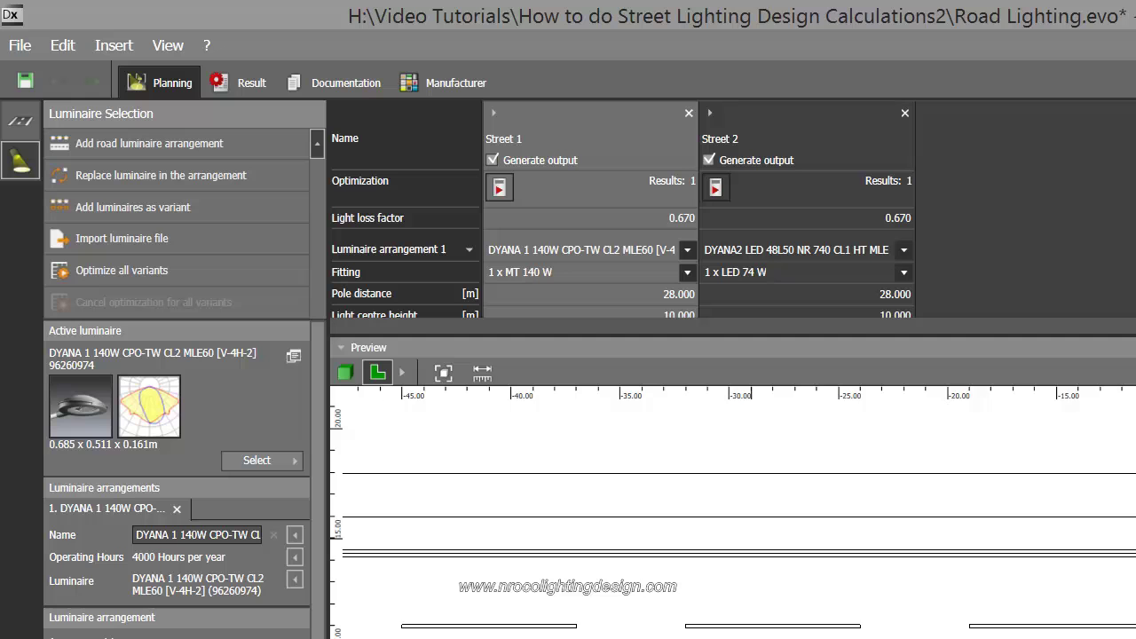
Zoom and pan the 2D plan to close in on a luminaire beside the road.
{"action": "scroll", "coordinate": [754, 622], "scroll_direction": "down", "scroll_amount": 1}
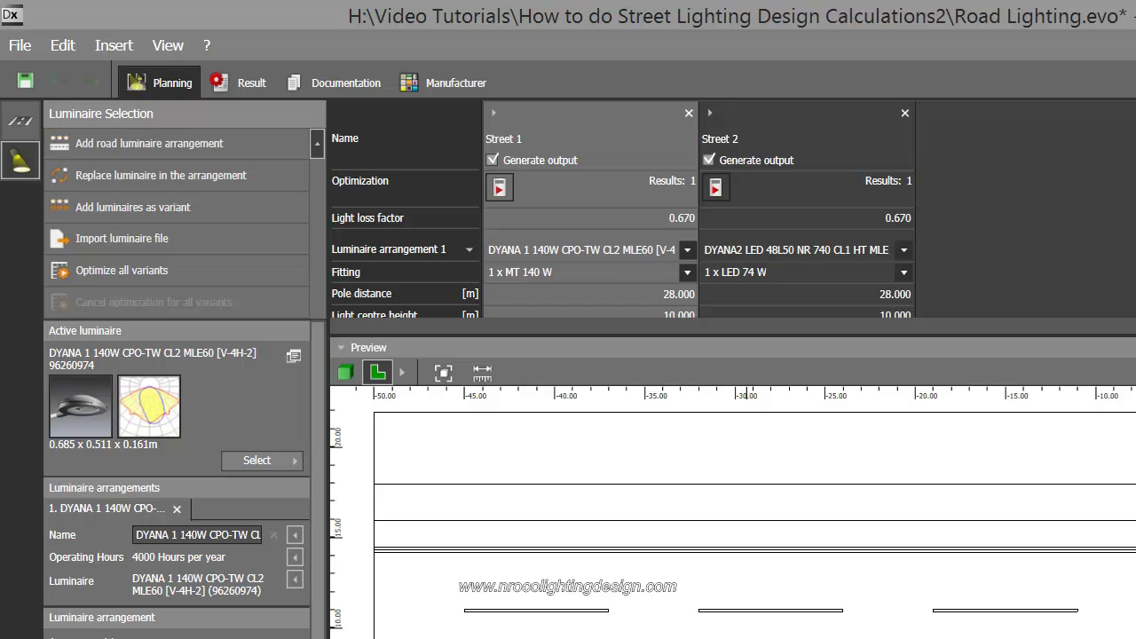
{"action": "scroll", "coordinate": [748, 635], "scroll_direction": "up", "scroll_amount": 1}
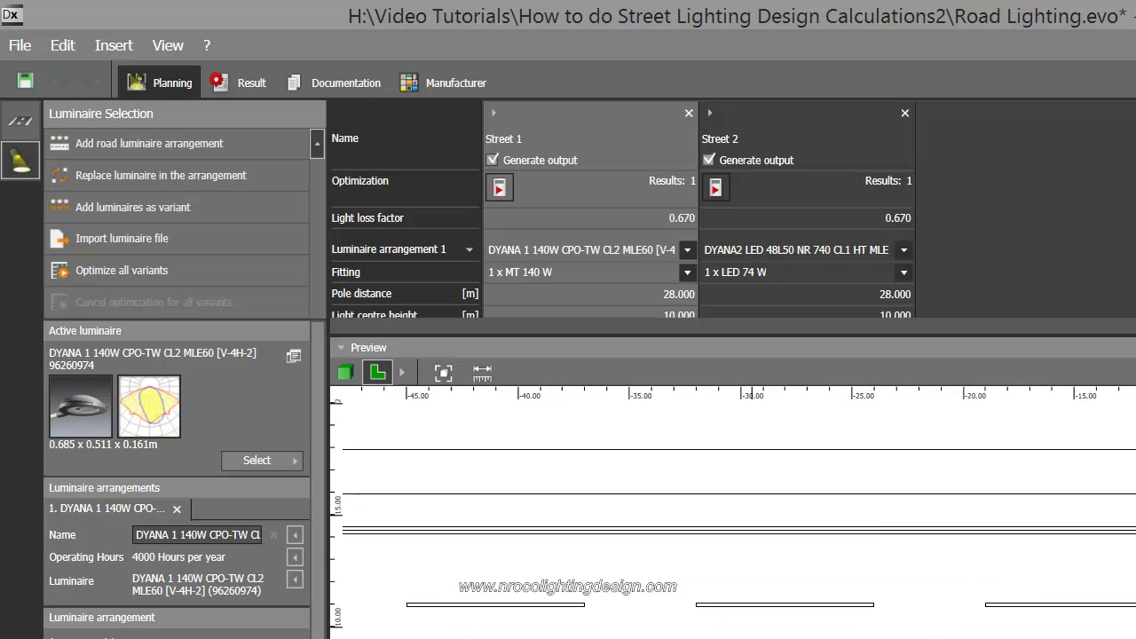
{"action": "scroll", "coordinate": [747, 635], "scroll_direction": "up", "scroll_amount": 1}
{"action": "scroll", "coordinate": [748, 635], "scroll_direction": "up", "scroll_amount": 1}
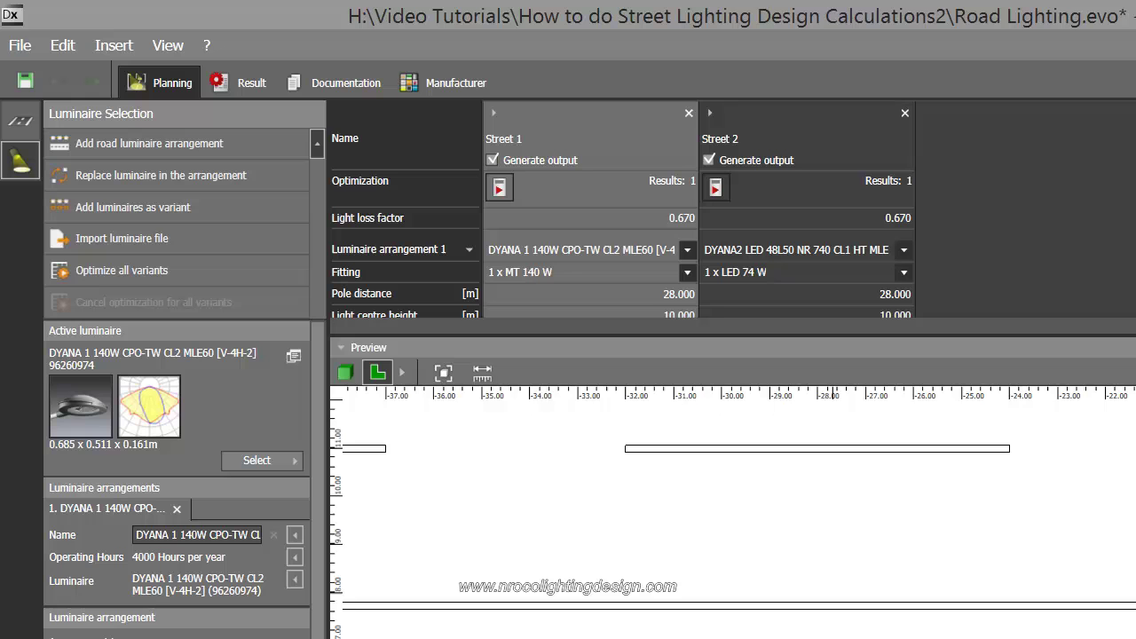
{"action": "scroll", "coordinate": [830, 634], "scroll_direction": "up", "scroll_amount": 1}
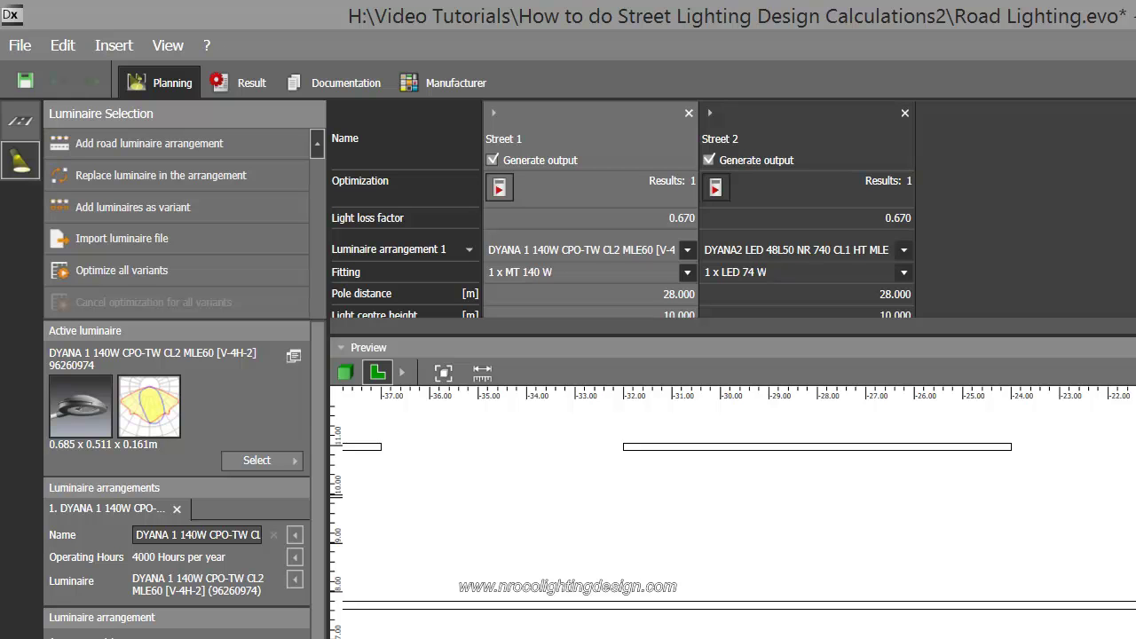
{"action": "scroll", "coordinate": [749, 593], "scroll_direction": "down", "scroll_amount": 1}
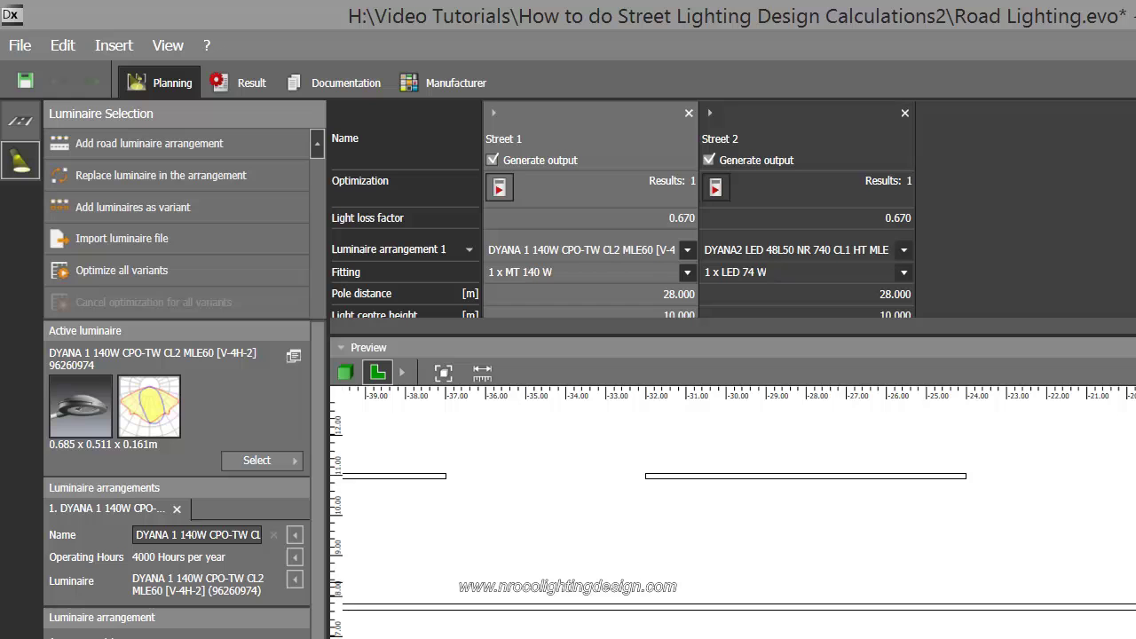
{"action": "scroll", "coordinate": [803, 635], "scroll_direction": "up", "scroll_amount": 3}
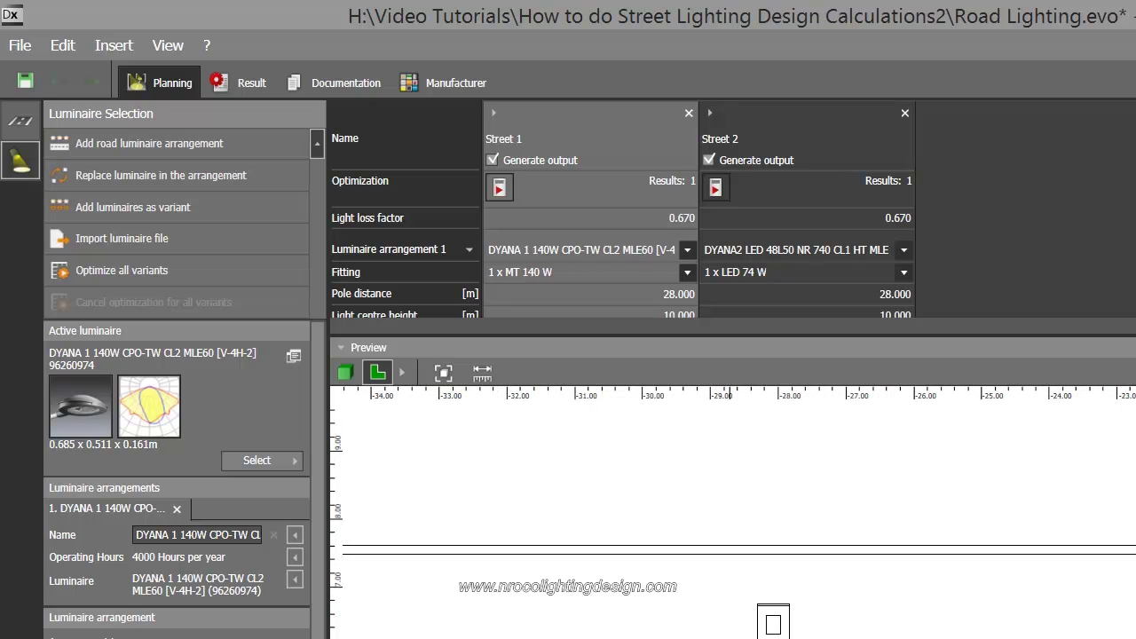
{"action": "middle_click_drag", "start_coordinate": [804, 634], "coordinate": [744, 638]}
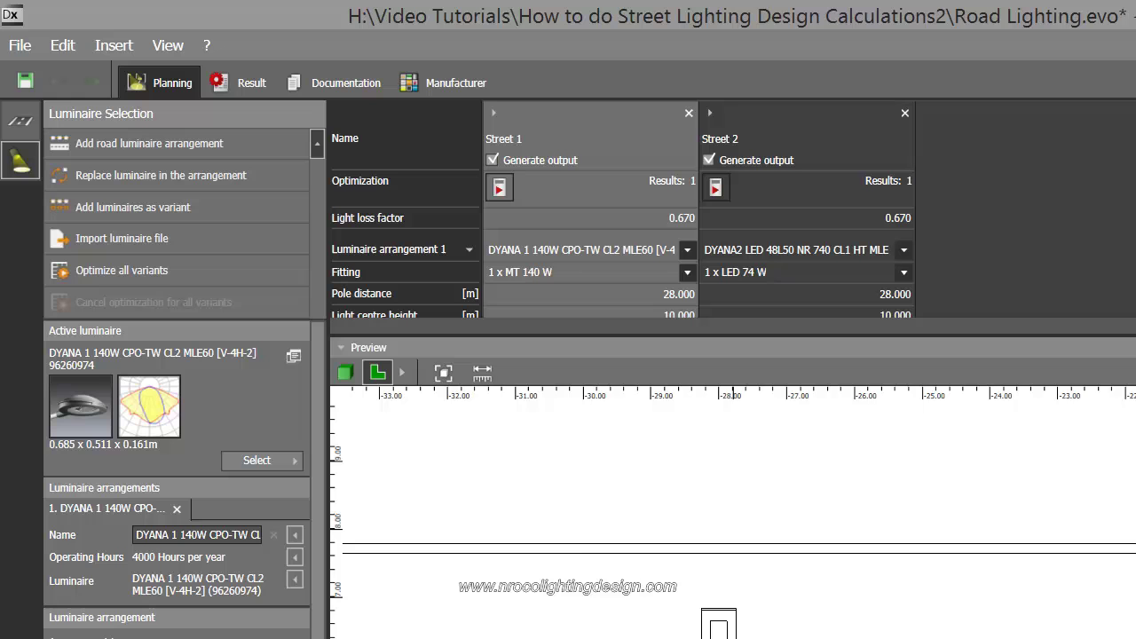
{"action": "scroll", "coordinate": [732, 497], "scroll_direction": "down", "scroll_amount": 3}
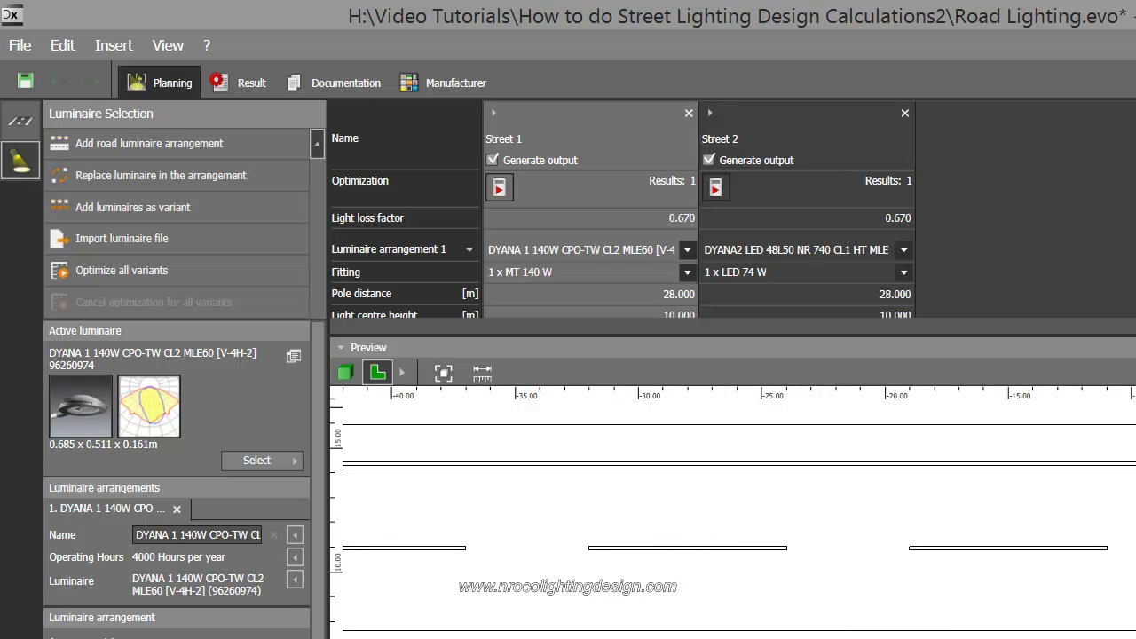
{"action": "scroll", "coordinate": [806, 622], "scroll_direction": "up", "scroll_amount": 2}
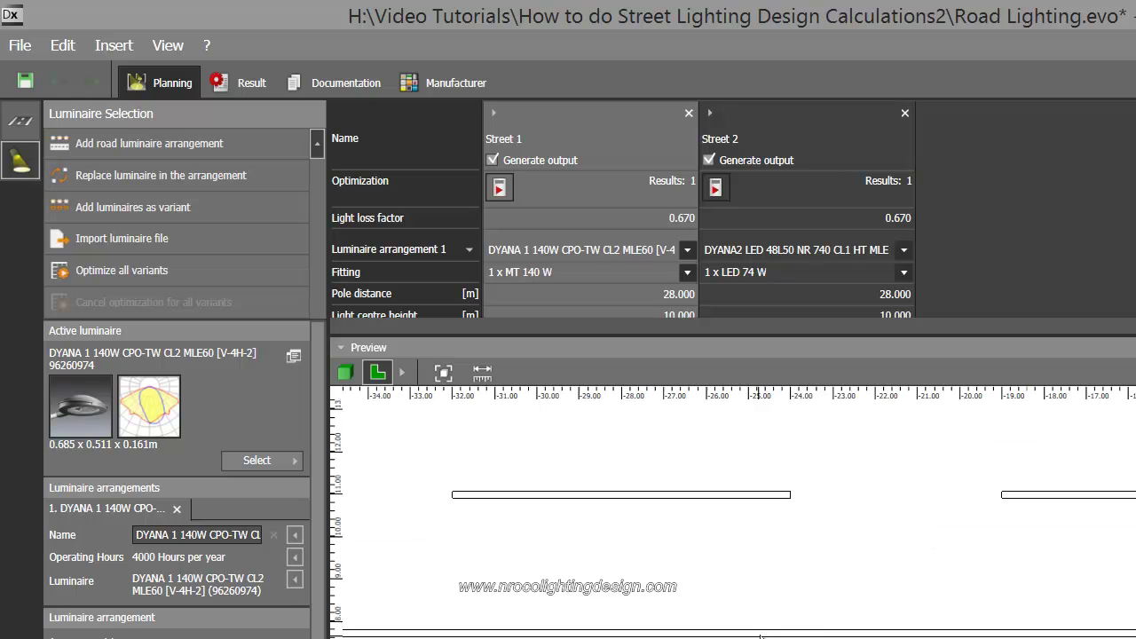
{"action": "scroll", "coordinate": [1021, 569], "scroll_direction": "up", "scroll_amount": 2}
{"action": "scroll", "coordinate": [1021, 568], "scroll_direction": "up", "scroll_amount": 1}
{"action": "scroll", "coordinate": [1021, 569], "scroll_direction": "up", "scroll_amount": 1}
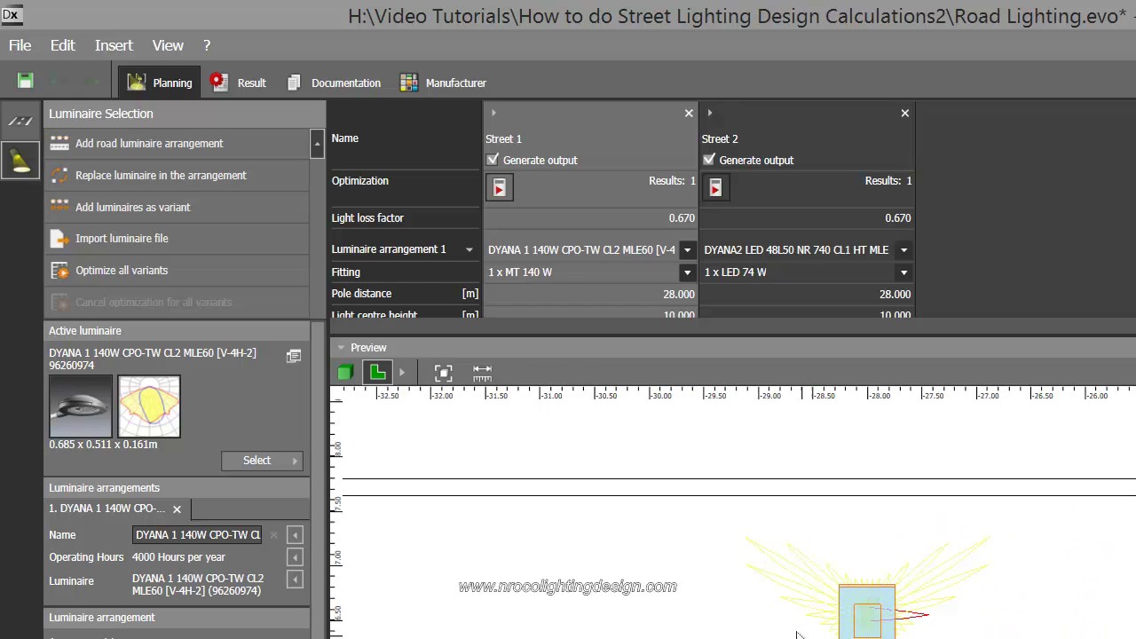
{"action": "left_click", "coordinate": [402, 373]}
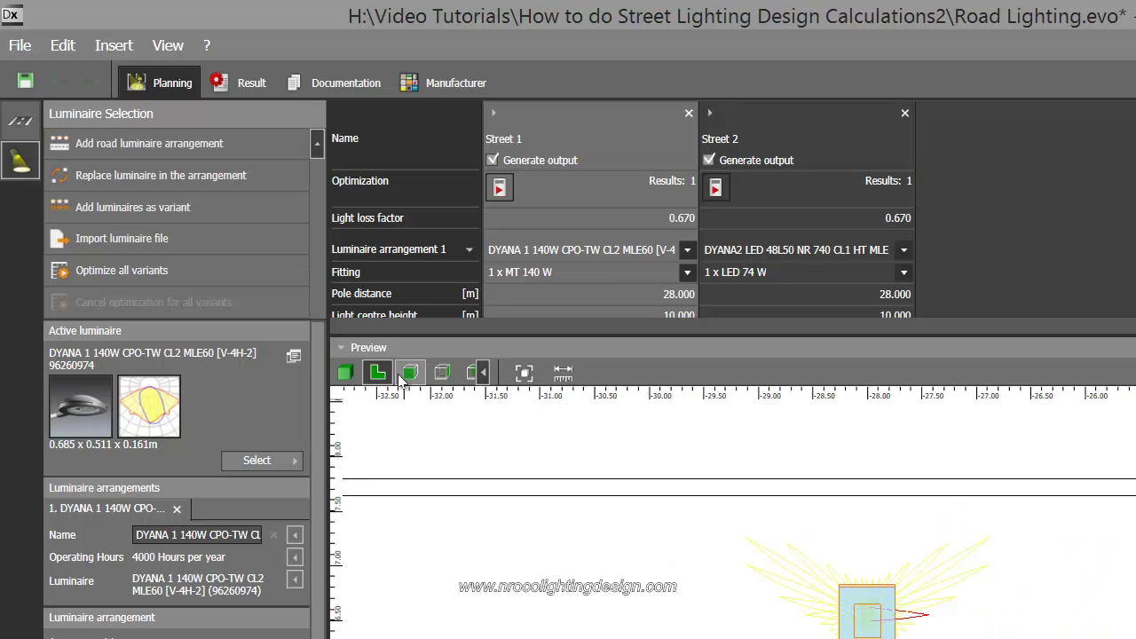
{"action": "left_click", "coordinate": [475, 372]}
{"action": "scroll", "coordinate": [657, 573], "scroll_direction": "up", "scroll_amount": 1}
{"action": "scroll", "coordinate": [755, 568], "scroll_direction": "up", "scroll_amount": 1}
{"action": "scroll", "coordinate": [852, 562], "scroll_direction": "up", "scroll_amount": 1}
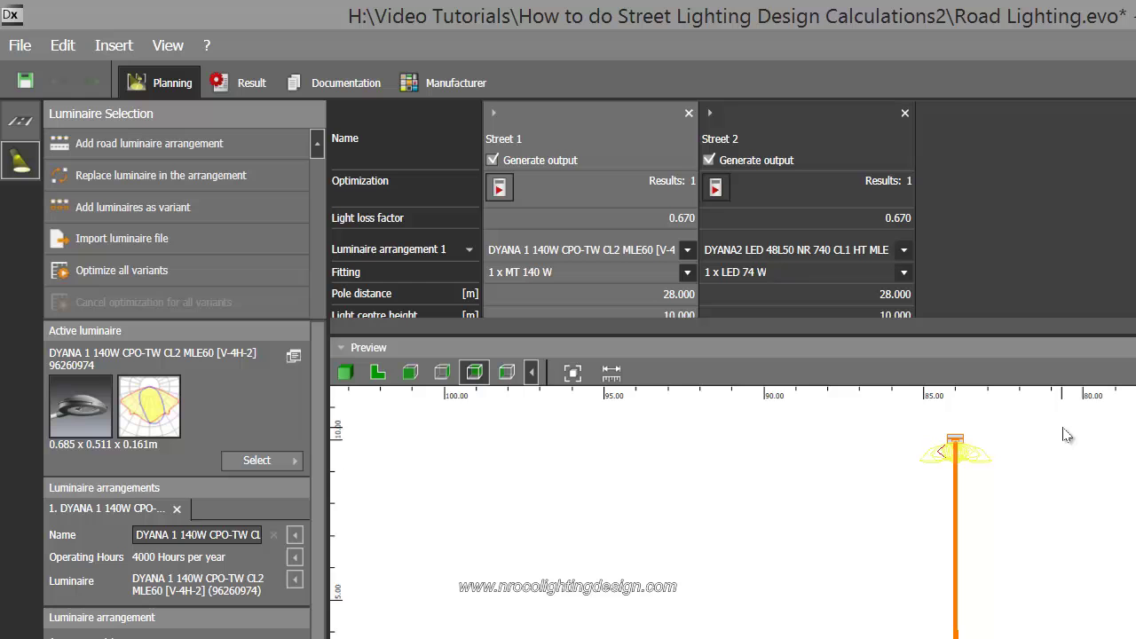
{"action": "scroll", "coordinate": [934, 554], "scroll_direction": "up", "scroll_amount": 1}
{"action": "left_click", "coordinate": [441, 372]}
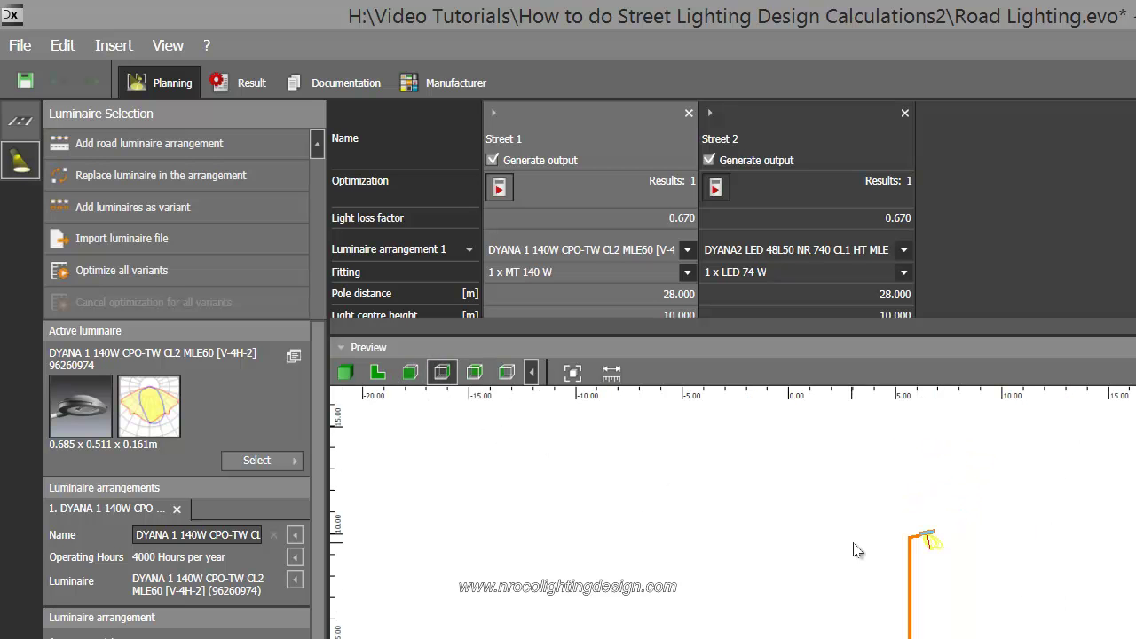
{"action": "scroll", "coordinate": [965, 595], "scroll_direction": "up", "scroll_amount": 2}
{"action": "scroll", "coordinate": [964, 595], "scroll_direction": "up", "scroll_amount": 1}
{"action": "scroll", "coordinate": [883, 609], "scroll_direction": "up", "scroll_amount": 1}
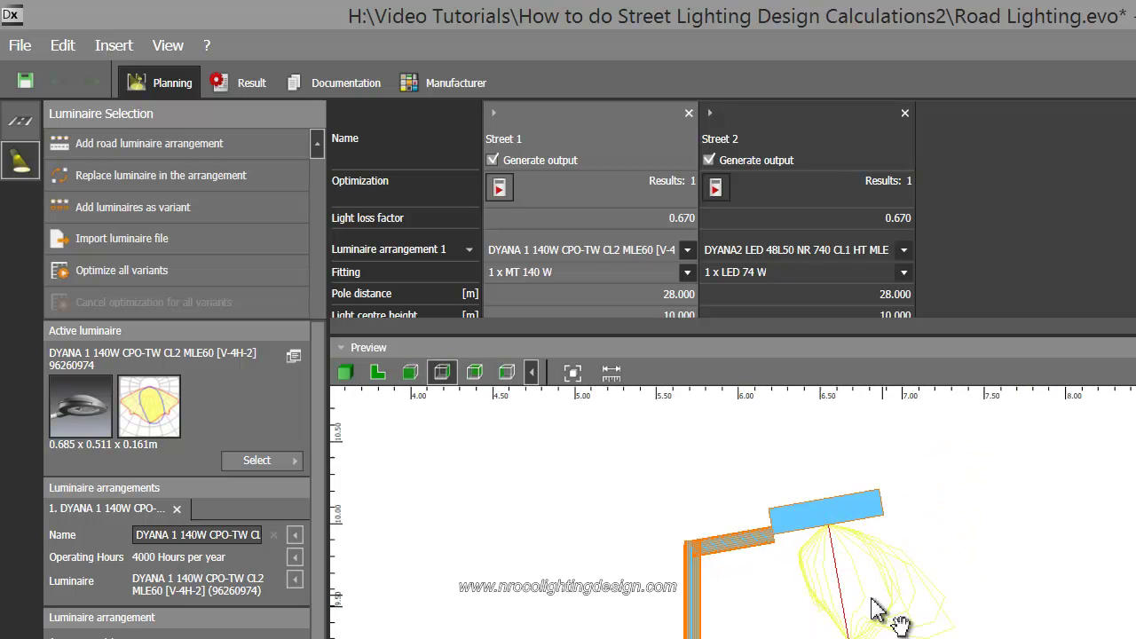
{"action": "scroll", "coordinate": [853, 598], "scroll_direction": "up", "scroll_amount": 1}
{"action": "scroll", "coordinate": [854, 598], "scroll_direction": "up", "scroll_amount": 1}
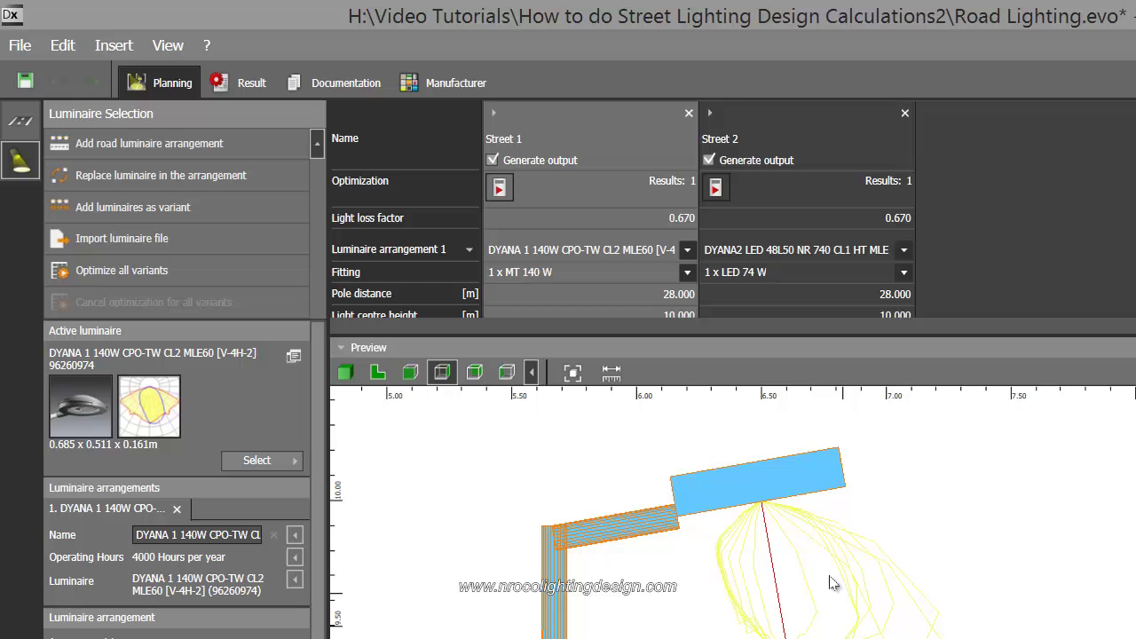
{"action": "left_click", "coordinate": [390, 380]}
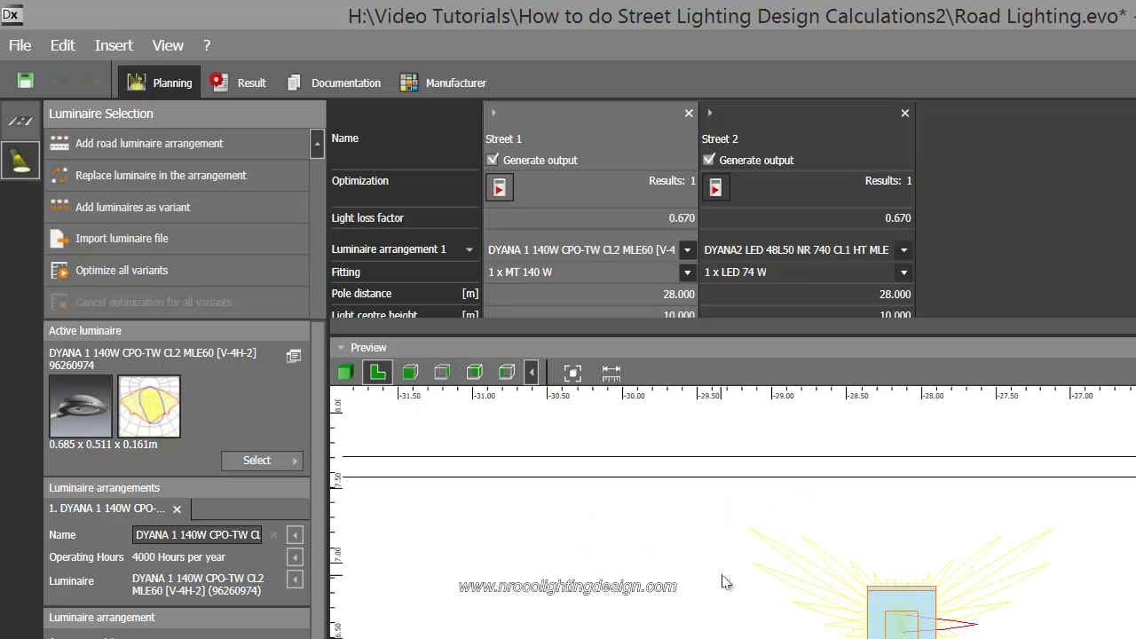
{"action": "scroll", "coordinate": [773, 594], "scroll_direction": "up", "scroll_amount": 2}
{"action": "scroll", "coordinate": [773, 595], "scroll_direction": "up", "scroll_amount": 1}
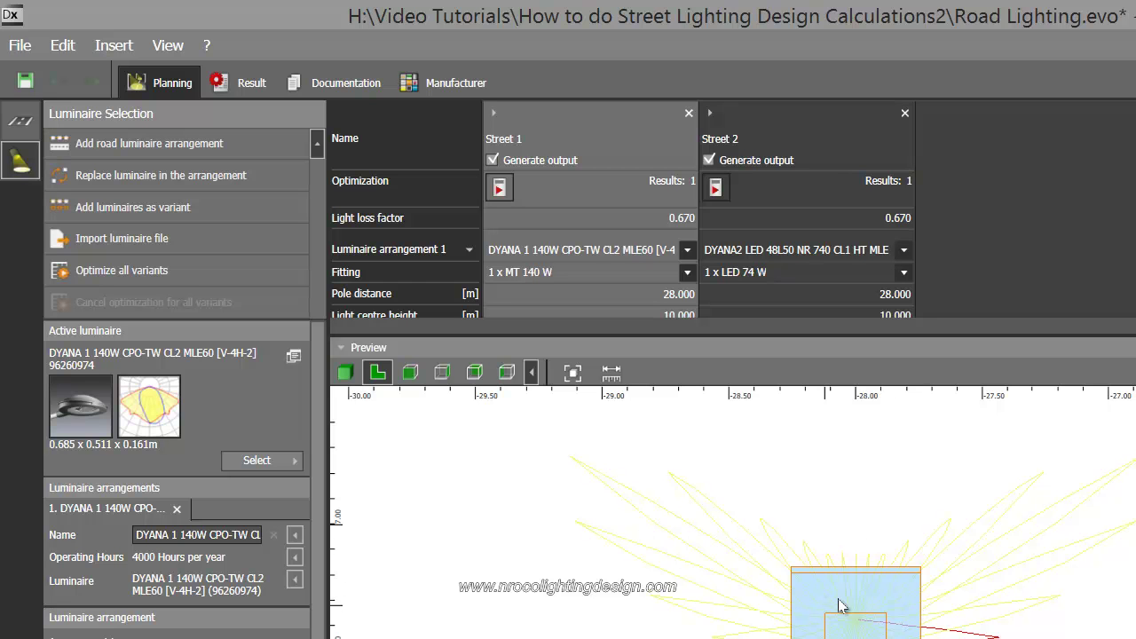
{"action": "scroll", "coordinate": [945, 618], "scroll_direction": "down", "scroll_amount": 1}
{"action": "scroll", "coordinate": [945, 617], "scroll_direction": "down", "scroll_amount": 1}
{"action": "scroll", "coordinate": [808, 610], "scroll_direction": "down", "scroll_amount": 2}
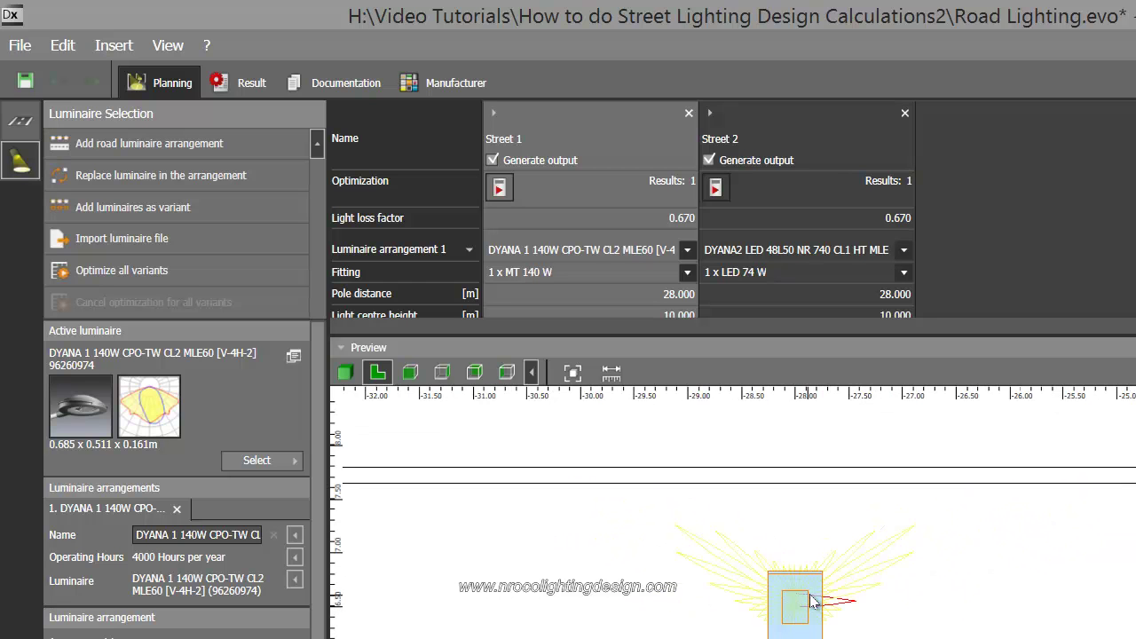
{"action": "scroll", "coordinate": [795, 622], "scroll_direction": "up", "scroll_amount": 1}
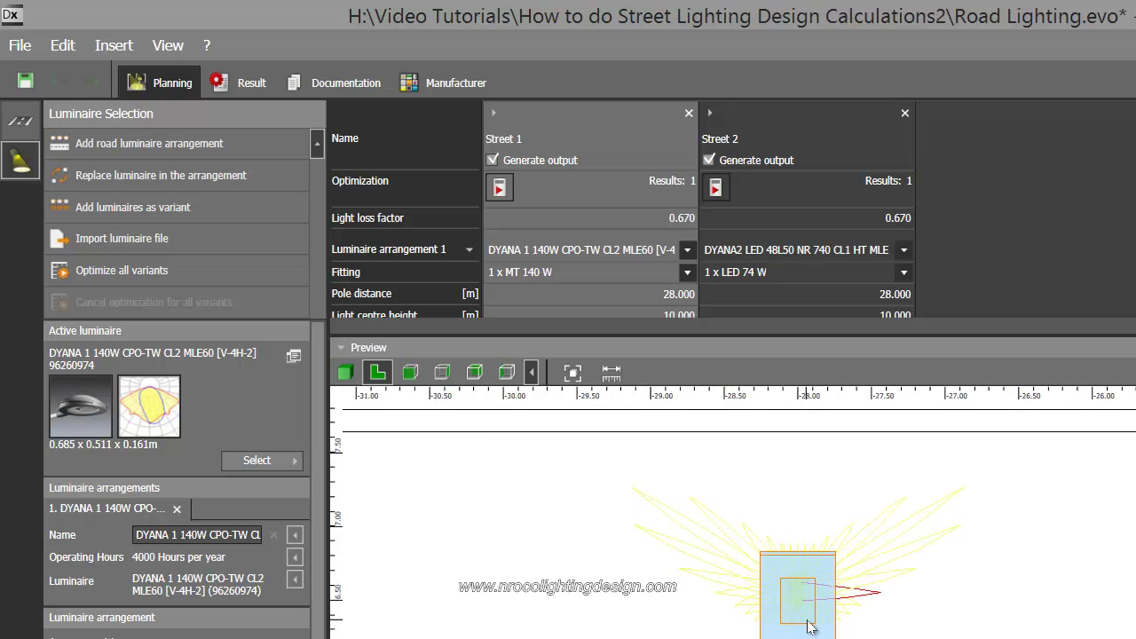
{"action": "scroll", "coordinate": [787, 626], "scroll_direction": "up", "scroll_amount": 1}
{"action": "scroll", "coordinate": [785, 627], "scroll_direction": "up", "scroll_amount": 1}
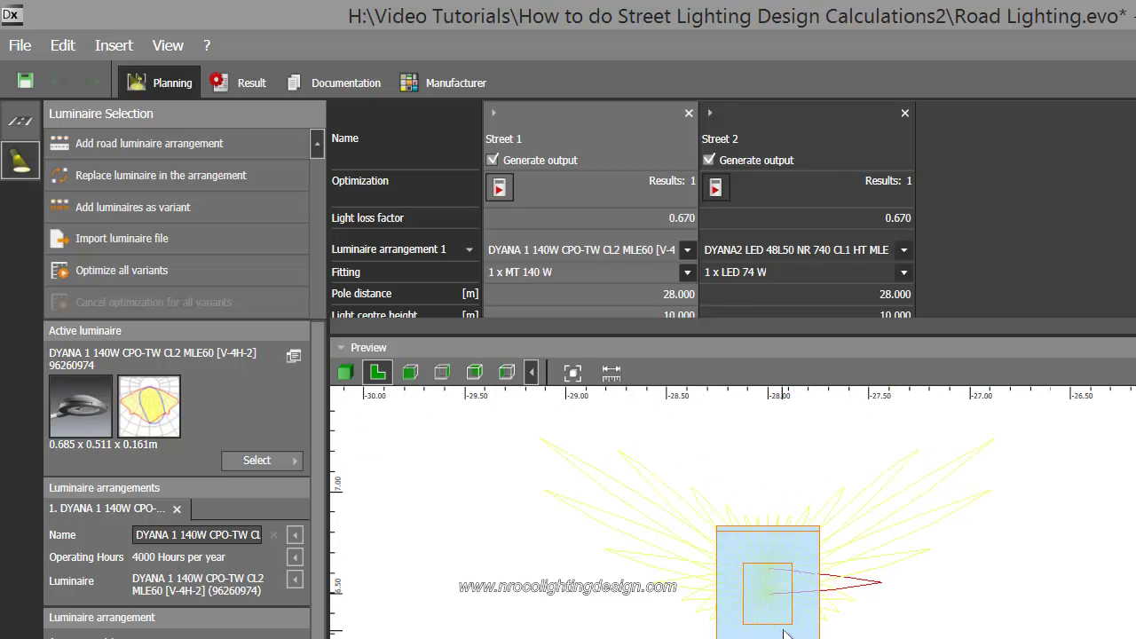
{"action": "left_click_drag", "start_coordinate": [785, 633], "coordinate": [748, 638]}
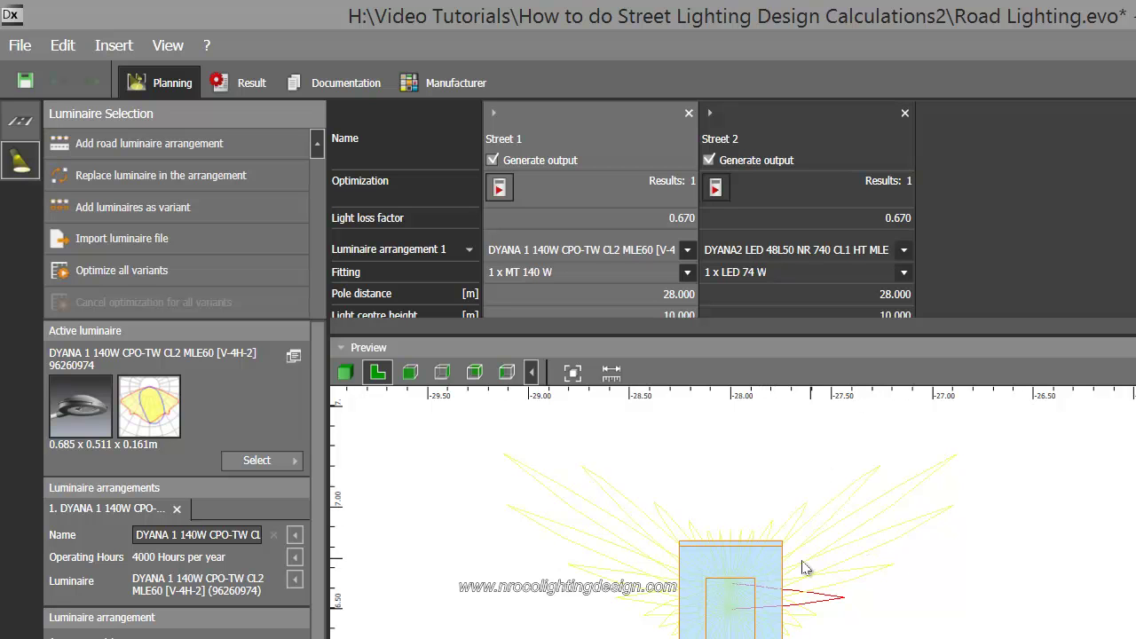
{"action": "scroll", "coordinate": [686, 582], "scroll_direction": "down", "scroll_amount": 2}
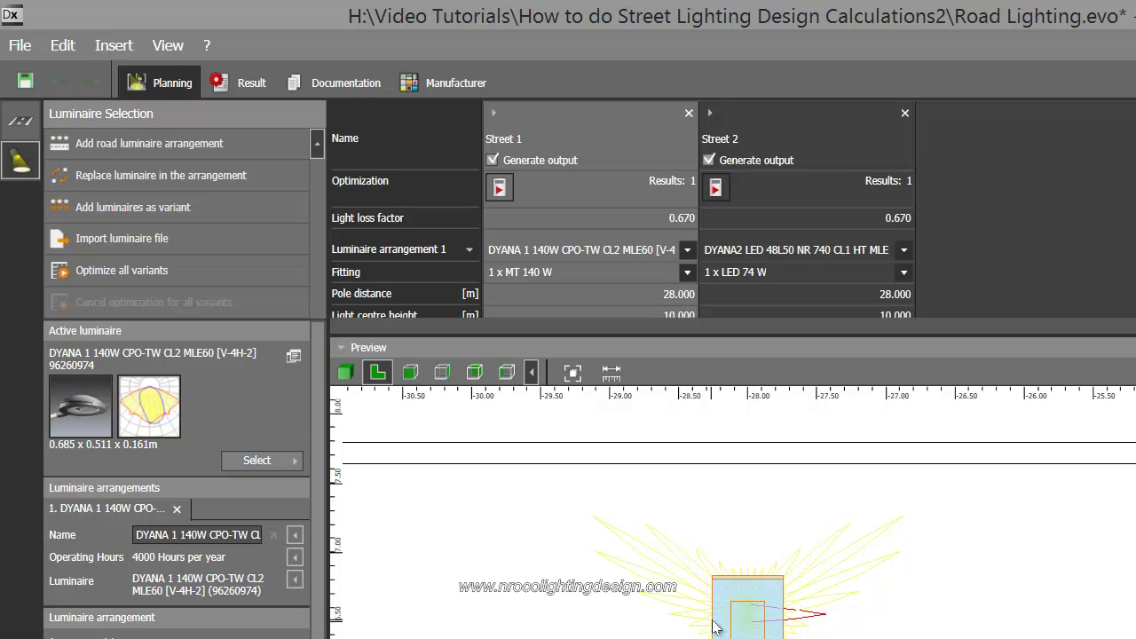
{"action": "scroll", "coordinate": [718, 626], "scroll_direction": "up", "scroll_amount": 2}
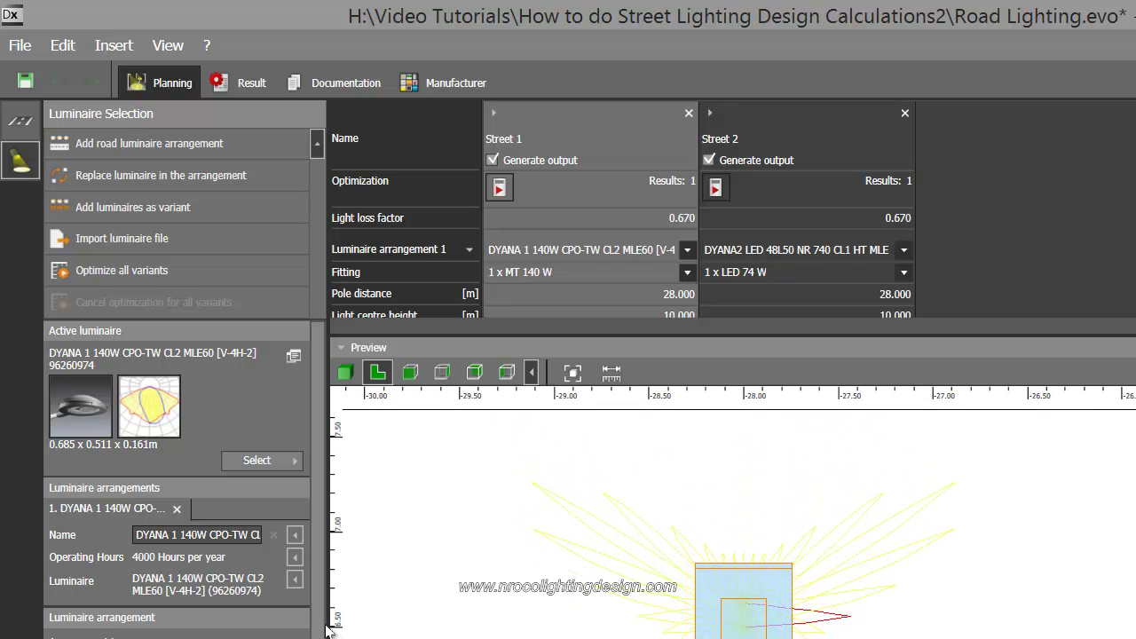
{"action": "scroll", "coordinate": [327, 615], "scroll_direction": "down", "scroll_amount": 1}
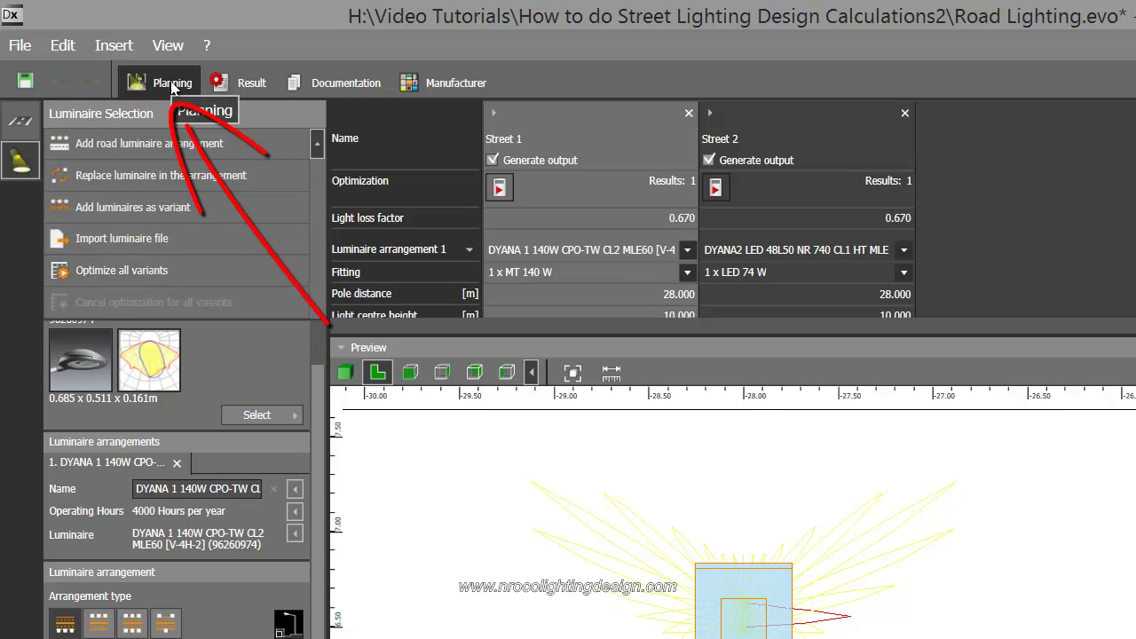
Visit the Roads settings, then return to Street 1's Luminaire Selection for the pole rotation.
{"action": "left_click", "coordinate": [24, 127]}
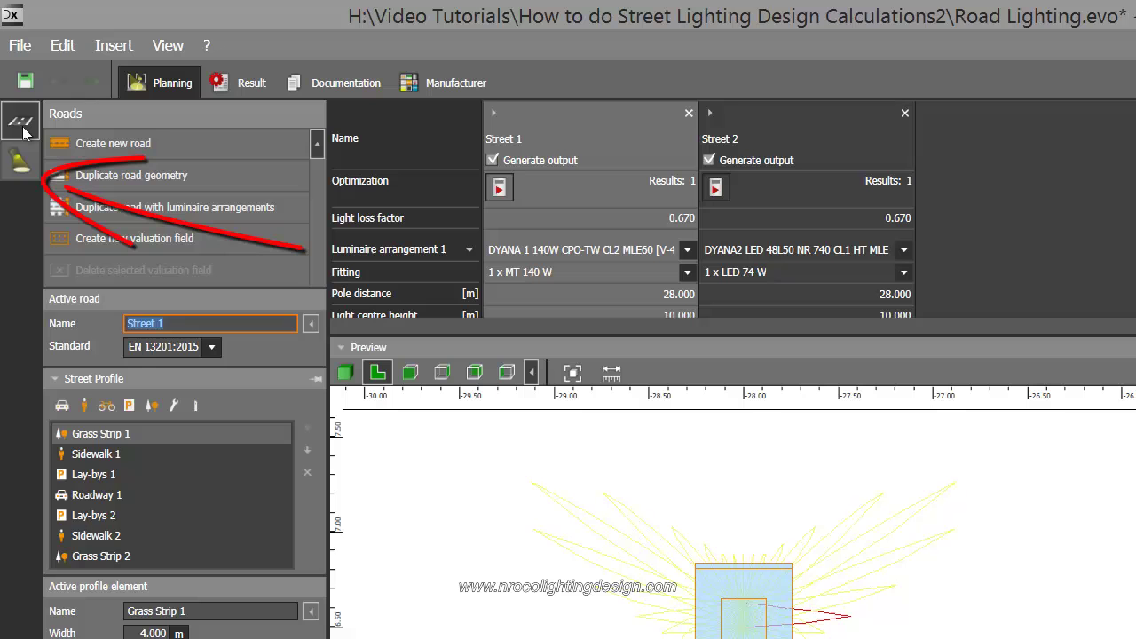
{"action": "left_click", "coordinate": [24, 162]}
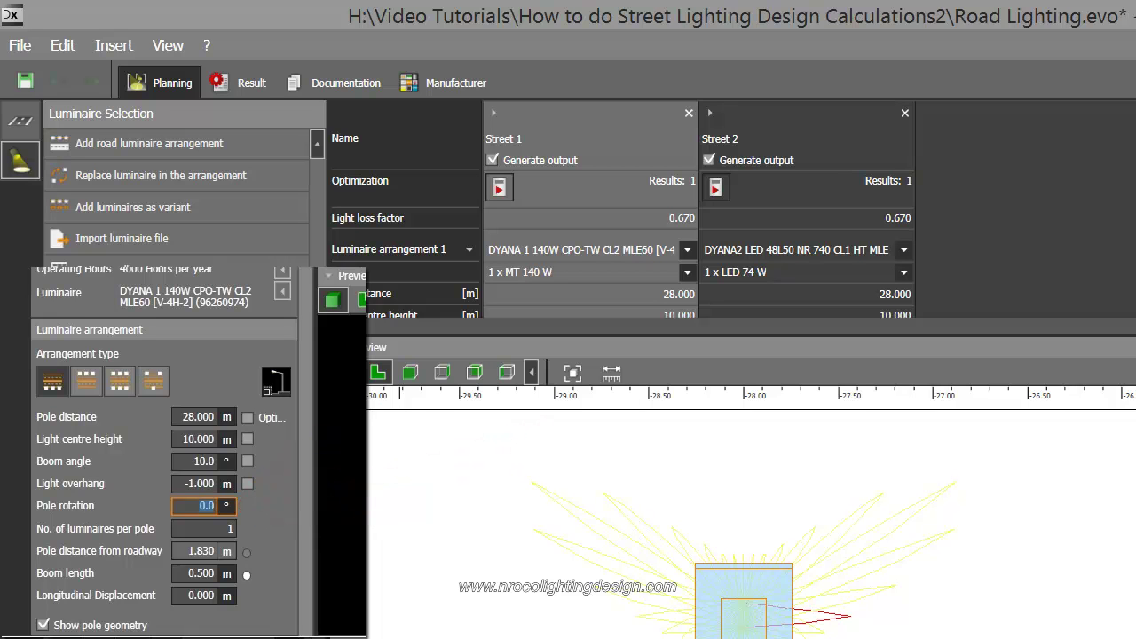
Apply the 0.0° pole rotation and zoom the 2D plan to check the light faces the road.
{"action": "key", "text": "Return"}
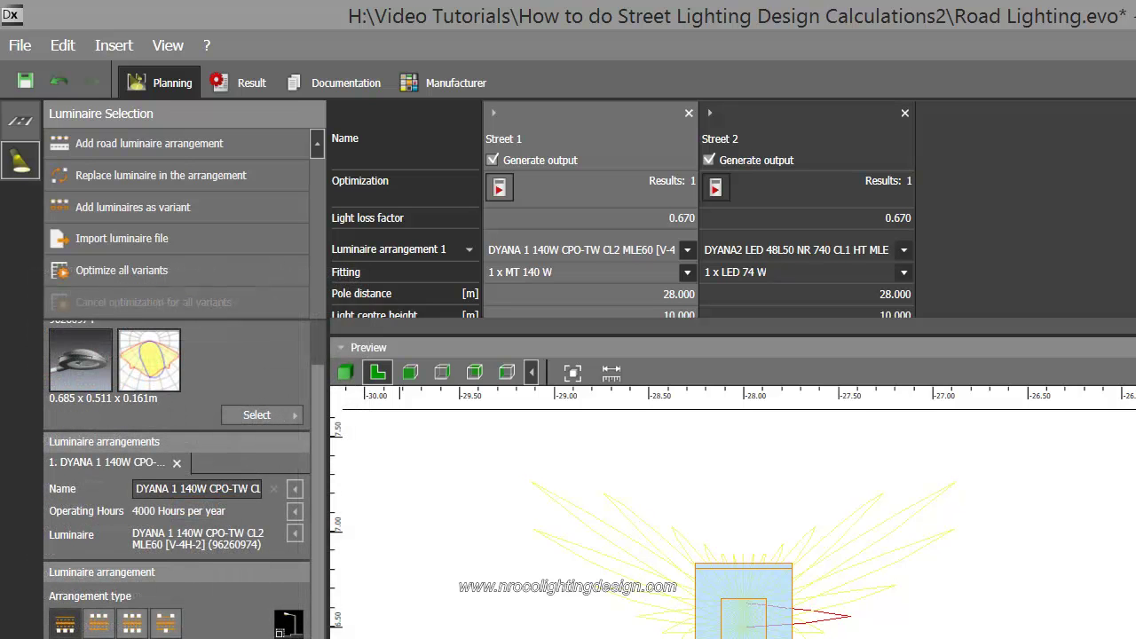
{"action": "scroll", "coordinate": [508, 533], "scroll_direction": "up", "scroll_amount": 1}
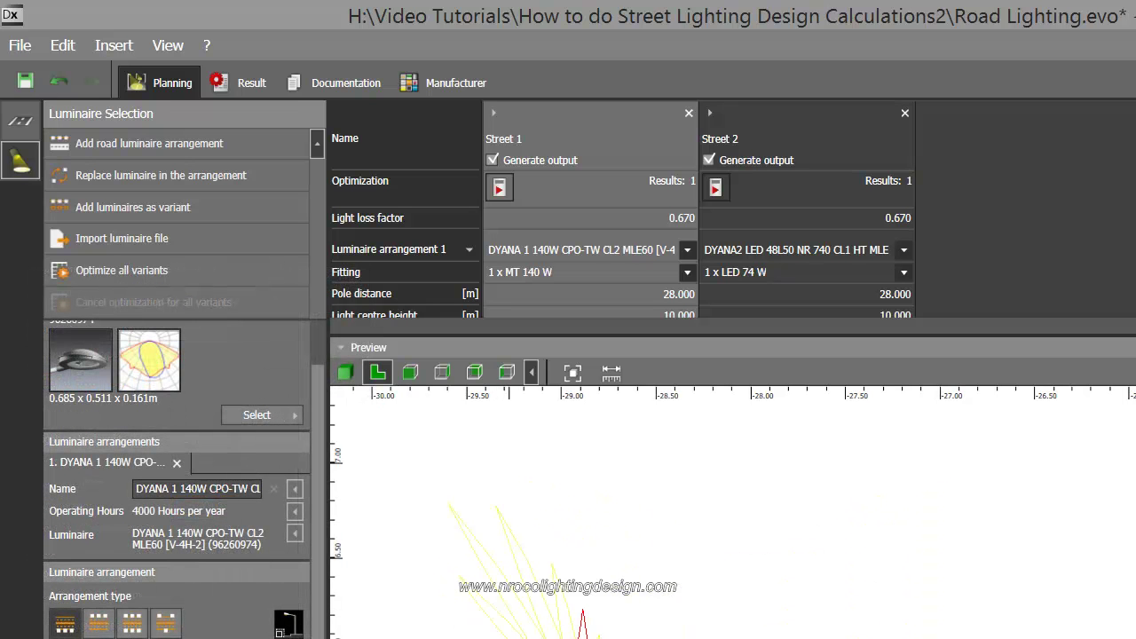
{"action": "scroll", "coordinate": [508, 533], "scroll_direction": "up", "scroll_amount": 1}
{"action": "scroll", "coordinate": [515, 532], "scroll_direction": "down", "scroll_amount": 1}
{"action": "scroll", "coordinate": [515, 533], "scroll_direction": "down", "scroll_amount": 1}
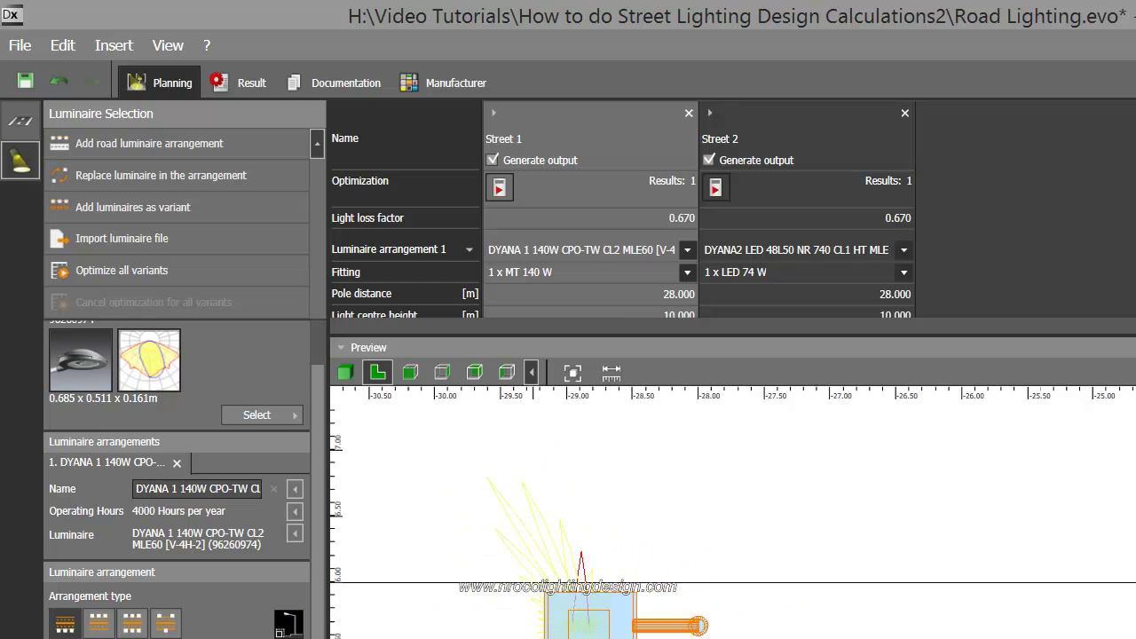
{"action": "scroll", "coordinate": [524, 532], "scroll_direction": "down", "scroll_amount": 1}
{"action": "scroll", "coordinate": [526, 533], "scroll_direction": "down", "scroll_amount": 1}
{"action": "scroll", "coordinate": [526, 532], "scroll_direction": "down", "scroll_amount": 1}
{"action": "scroll", "coordinate": [526, 533], "scroll_direction": "down", "scroll_amount": 1}
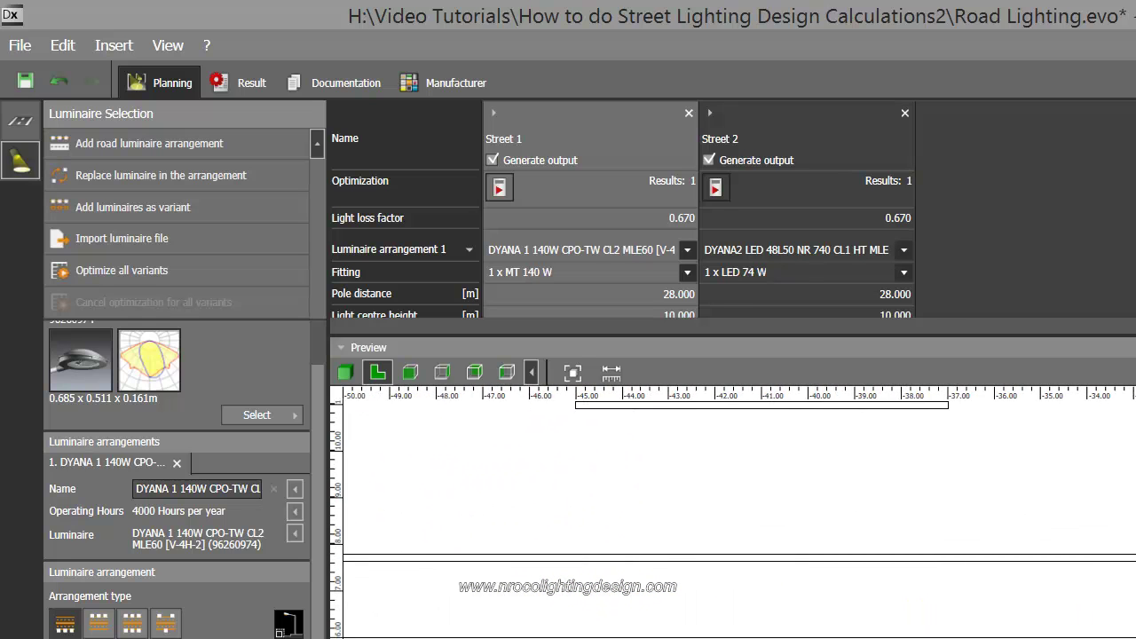
{"action": "left_click", "coordinate": [345, 372]}
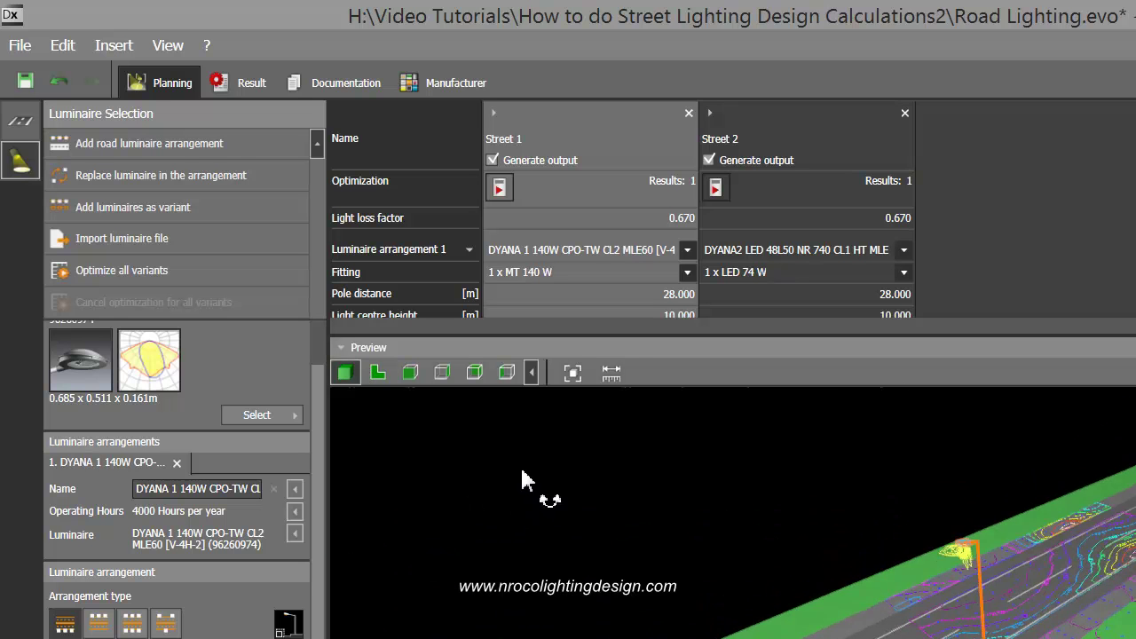
{"action": "mouse_move", "coordinate": [522, 479]}
{"action": "left_mouse_down"}
{"action": "mouse_move", "coordinate": [710, 549]}
{"action": "mouse_move", "coordinate": [633, 590]}
{"action": "mouse_move", "coordinate": [675, 593]}
{"action": "mouse_move", "coordinate": [568, 636]}
{"action": "left_mouse_up"}
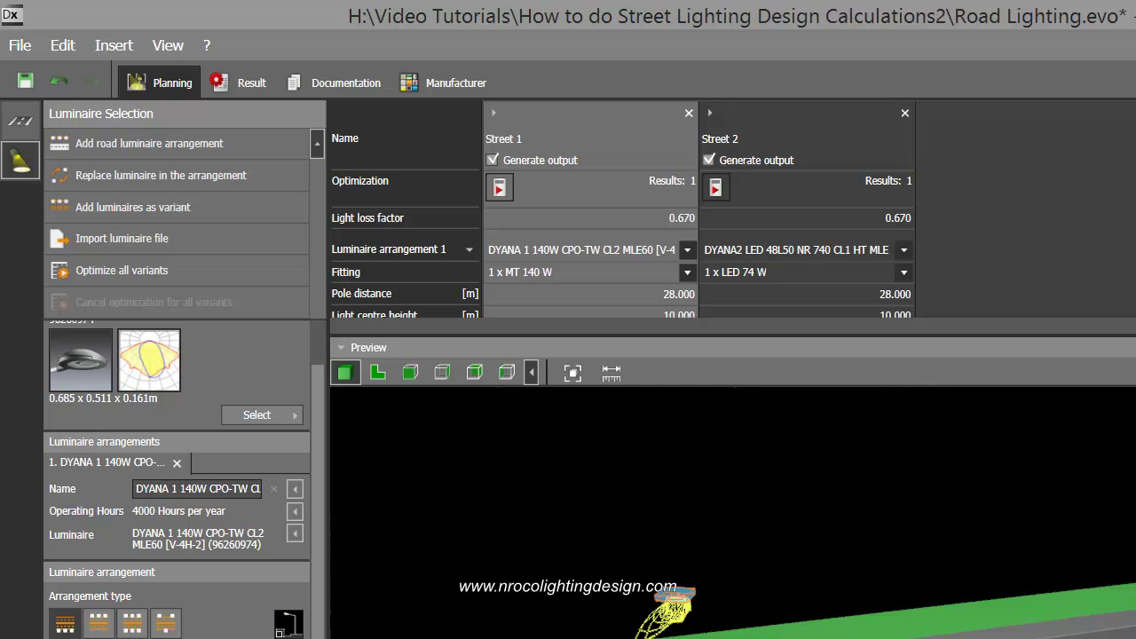
{"action": "scroll", "coordinate": [601, 586], "scroll_direction": "up", "scroll_amount": 2}
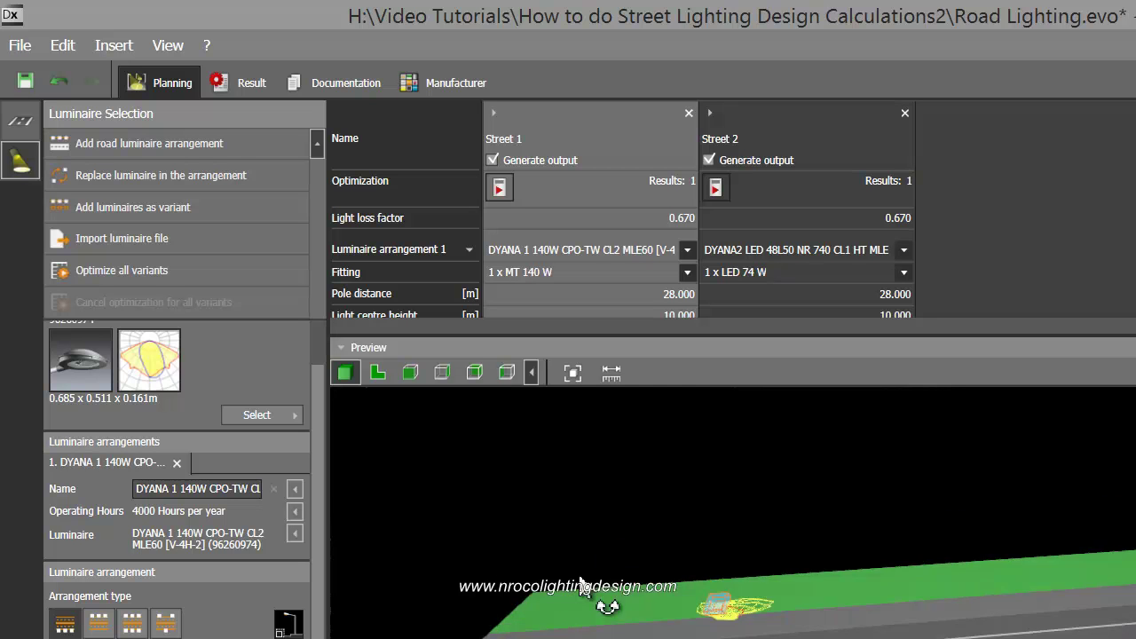
{"action": "scroll", "coordinate": [577, 622], "scroll_direction": "up", "scroll_amount": 3}
{"action": "scroll", "coordinate": [556, 626], "scroll_direction": "down", "scroll_amount": 1}
{"action": "scroll", "coordinate": [557, 626], "scroll_direction": "down", "scroll_amount": 1}
{"action": "scroll", "coordinate": [551, 628], "scroll_direction": "down", "scroll_amount": 2}
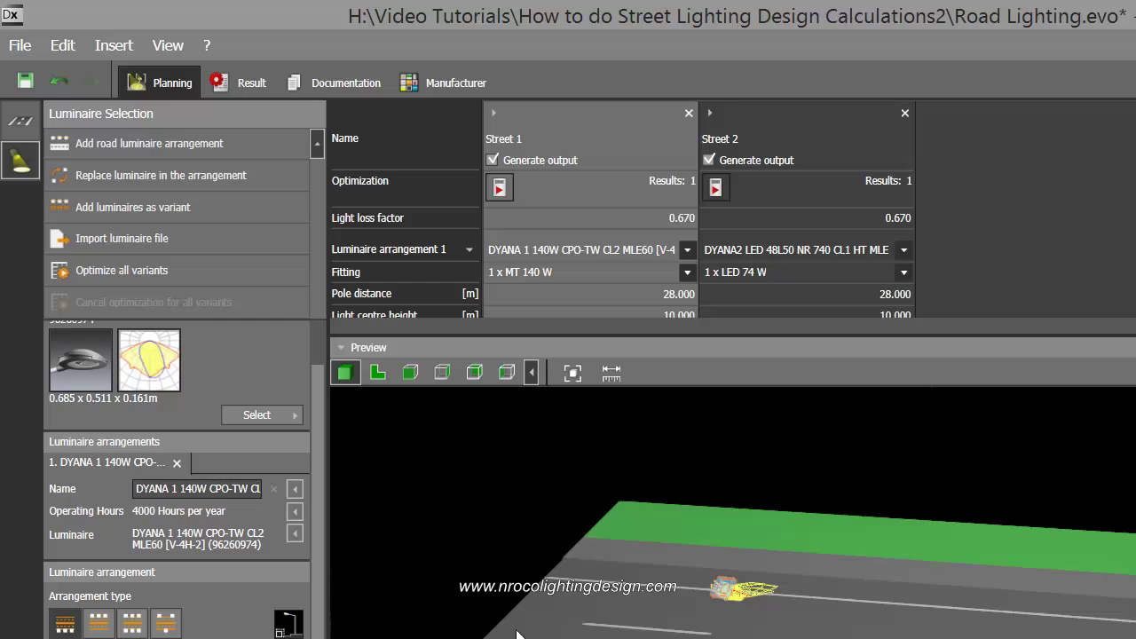
{"action": "scroll", "coordinate": [524, 632], "scroll_direction": "down", "scroll_amount": 1}
{"action": "left_click_drag", "start_coordinate": [533, 626], "coordinate": [639, 621]}
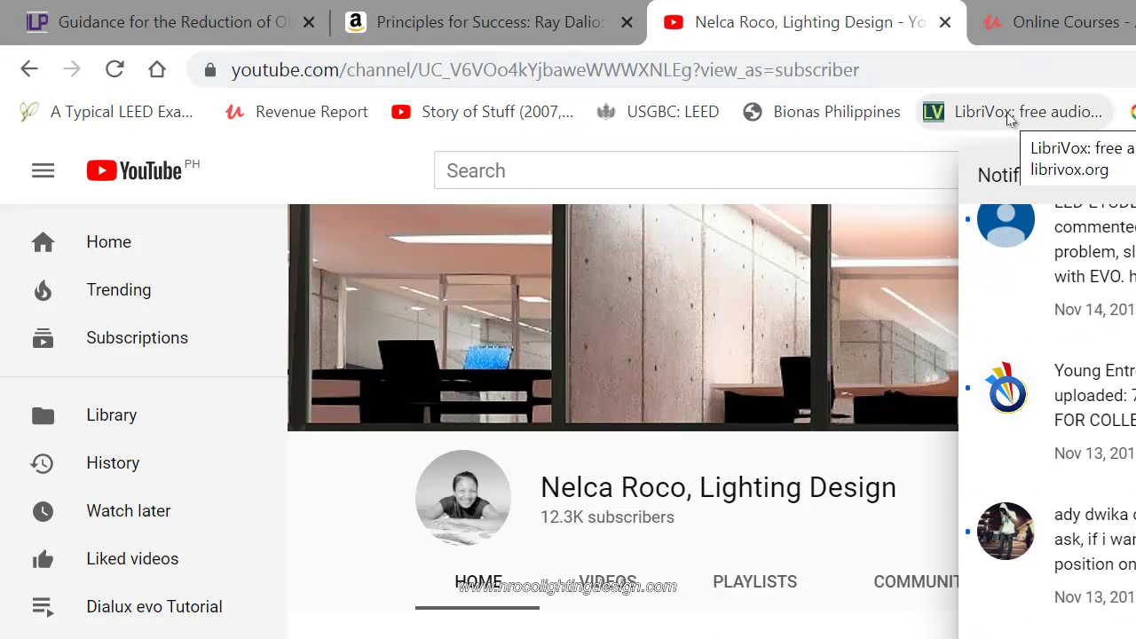
Browse the instructor's DIALux and lighting design courses on Udemy, then switch to the Facebook profile.
{"action": "left_click", "coordinate": [1076, 21]}
{"action": "scroll", "coordinate": [754, 405], "scroll_direction": "up", "scroll_amount": 1}
{"action": "scroll", "coordinate": [754, 406], "scroll_direction": "up", "scroll_amount": 1}
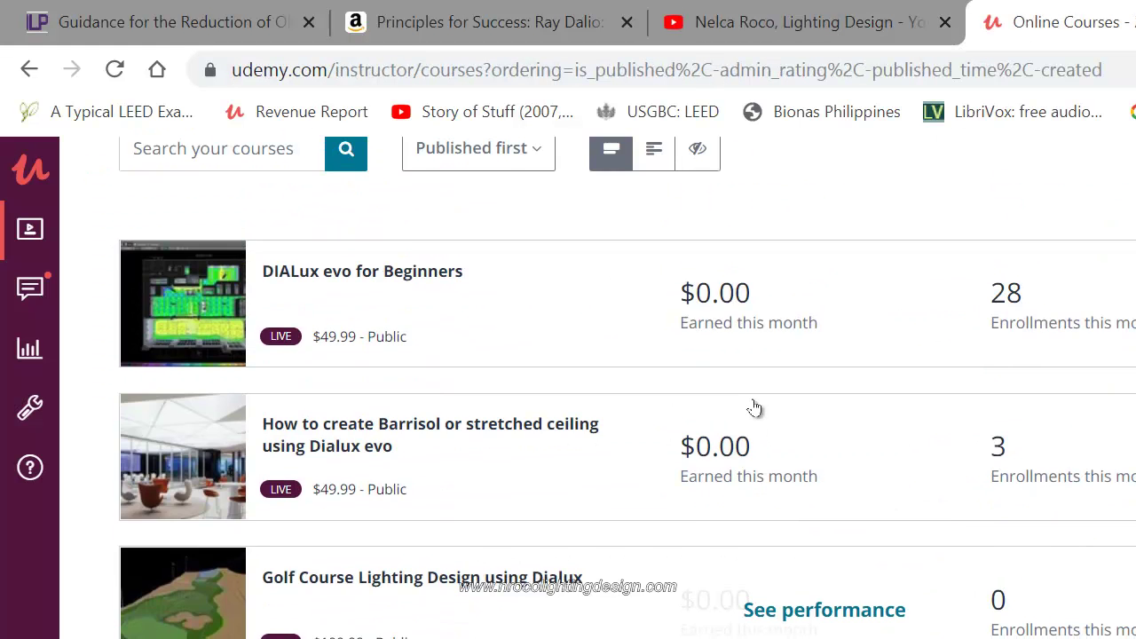
{"action": "scroll", "coordinate": [753, 406], "scroll_direction": "down", "scroll_amount": 3}
{"action": "scroll", "coordinate": [754, 406], "scroll_direction": "up", "scroll_amount": 1}
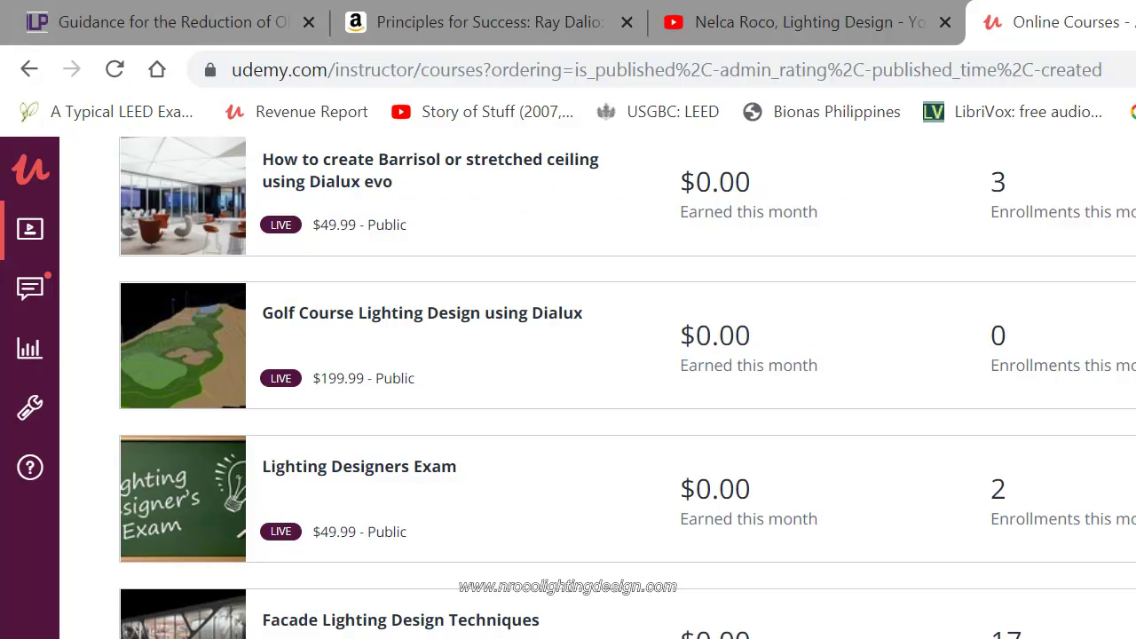
{"action": "key", "text": "alt+Tab"}
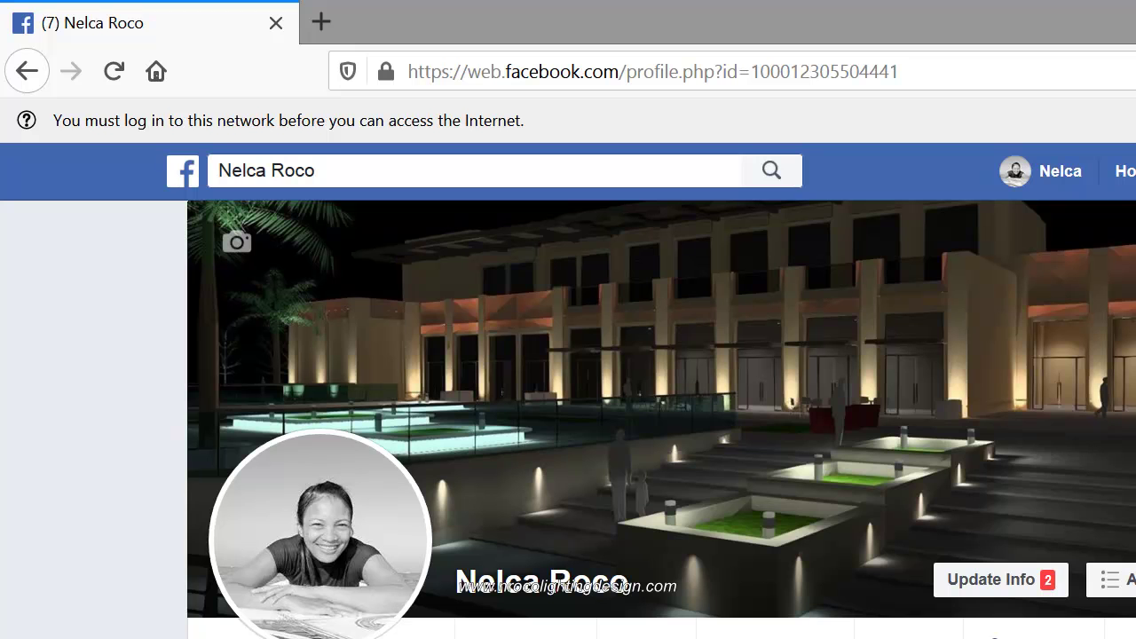
{"action": "scroll", "coordinate": [661, 420], "scroll_direction": "down", "scroll_amount": 1}
{"action": "scroll", "coordinate": [661, 420], "scroll_direction": "down", "scroll_amount": 2}
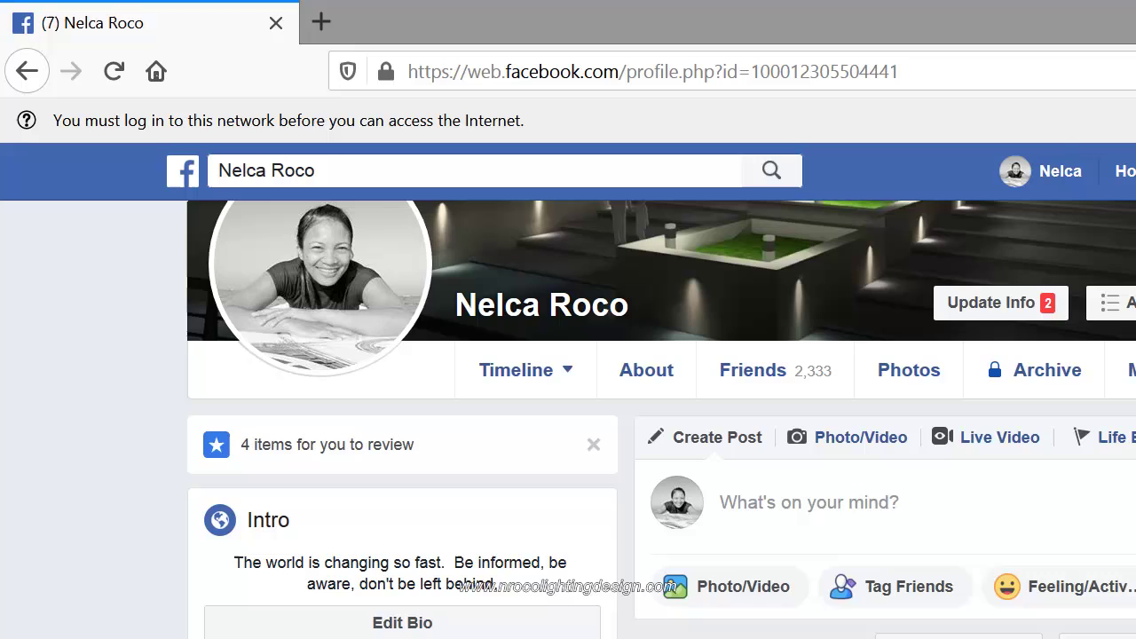
{"action": "scroll", "coordinate": [661, 420], "scroll_direction": "up", "scroll_amount": 3}
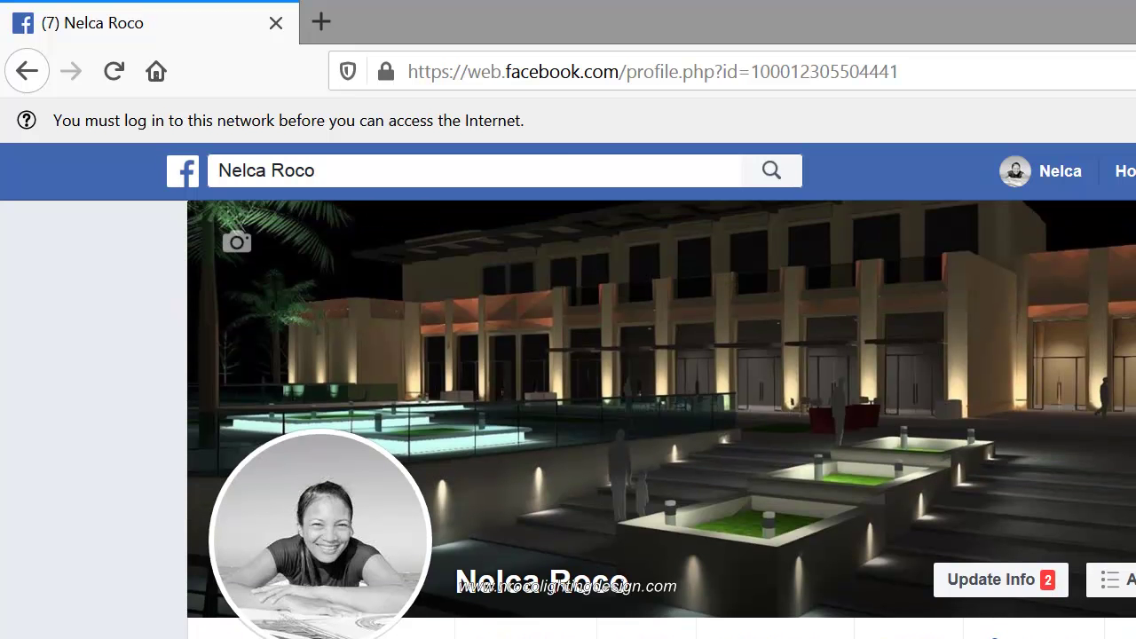
{"action": "scroll", "coordinate": [661, 420], "scroll_direction": "down", "scroll_amount": 2}
{"action": "scroll", "coordinate": [661, 419], "scroll_direction": "down", "scroll_amount": 3}
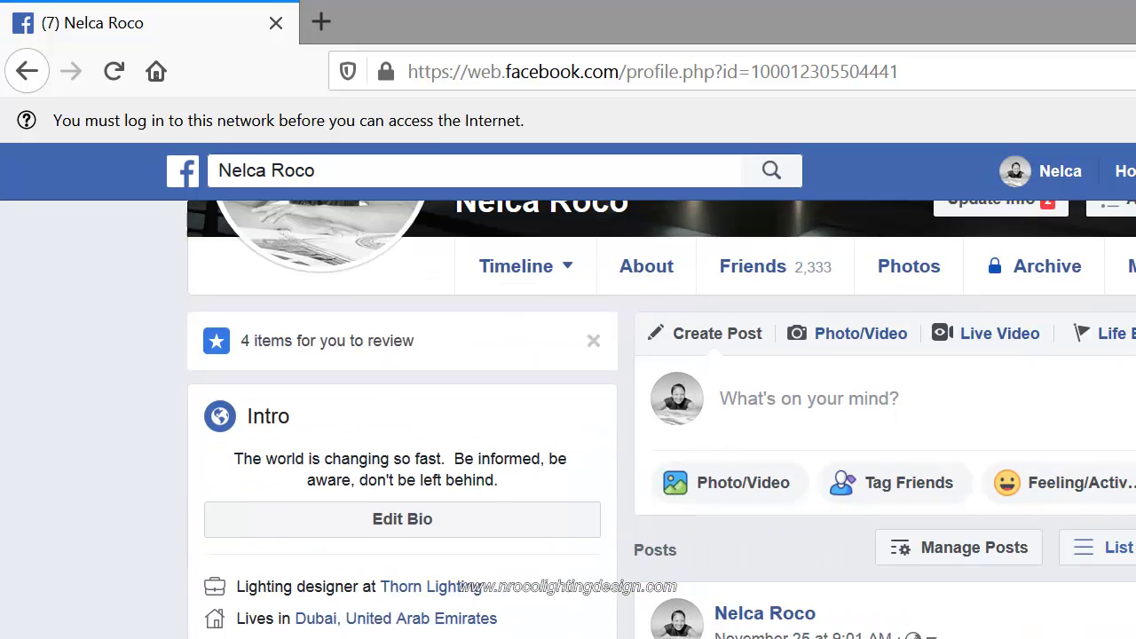
{"action": "scroll", "coordinate": [661, 420], "scroll_direction": "up", "scroll_amount": 5}
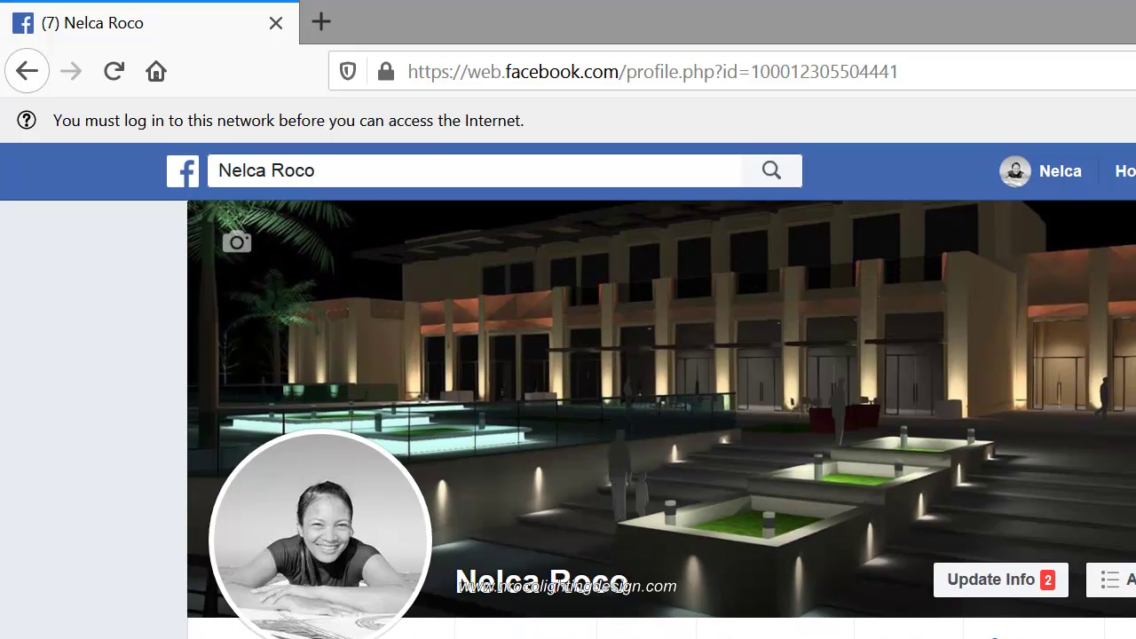
{"action": "scroll", "coordinate": [661, 420], "scroll_direction": "down", "scroll_amount": 2}
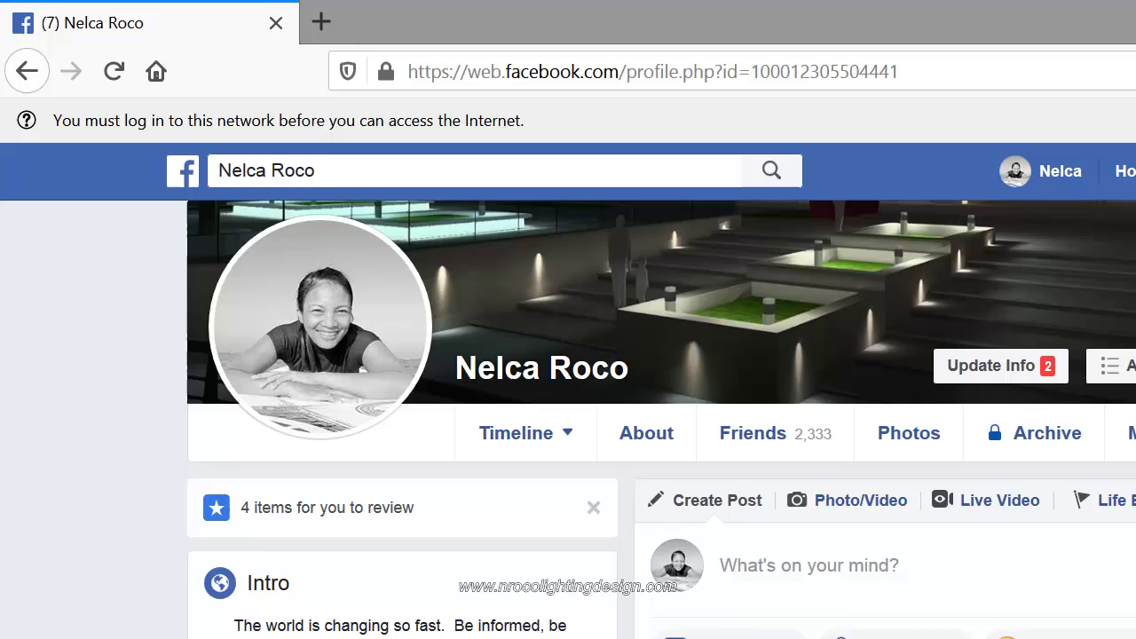
{"action": "scroll", "coordinate": [661, 420], "scroll_direction": "down", "scroll_amount": 1}
{"action": "scroll", "coordinate": [661, 420], "scroll_direction": "down", "scroll_amount": 5}
{"action": "scroll", "coordinate": [661, 420], "scroll_direction": "up", "scroll_amount": 4}
{"action": "scroll", "coordinate": [844, 565], "scroll_direction": "up", "scroll_amount": 3}
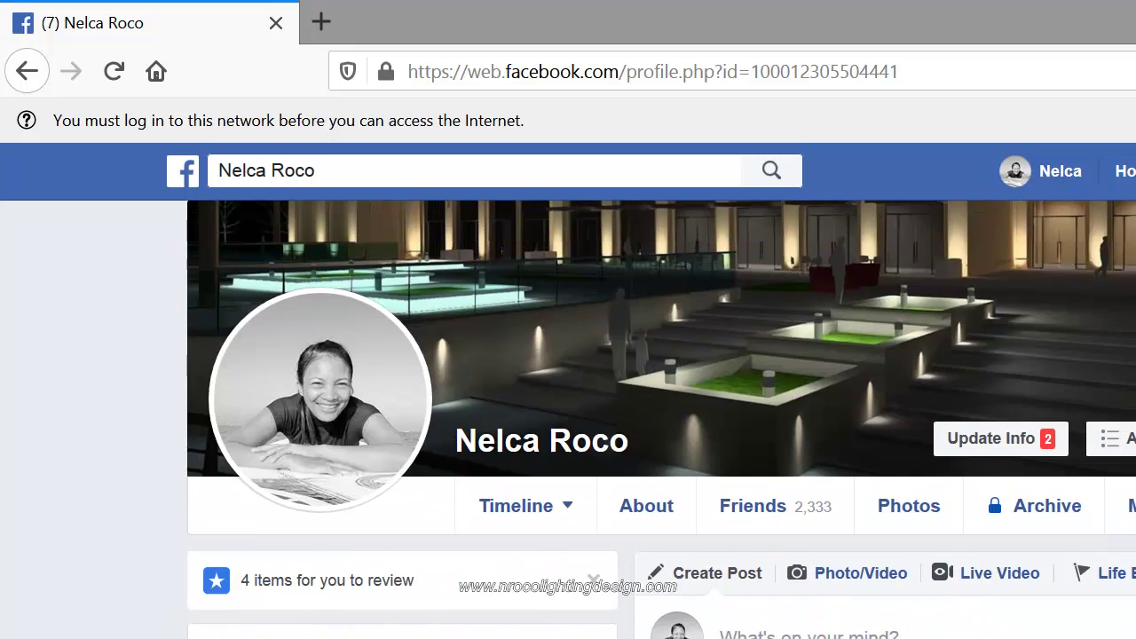
{"action": "scroll", "coordinate": [845, 565], "scroll_direction": "up", "scroll_amount": 1}
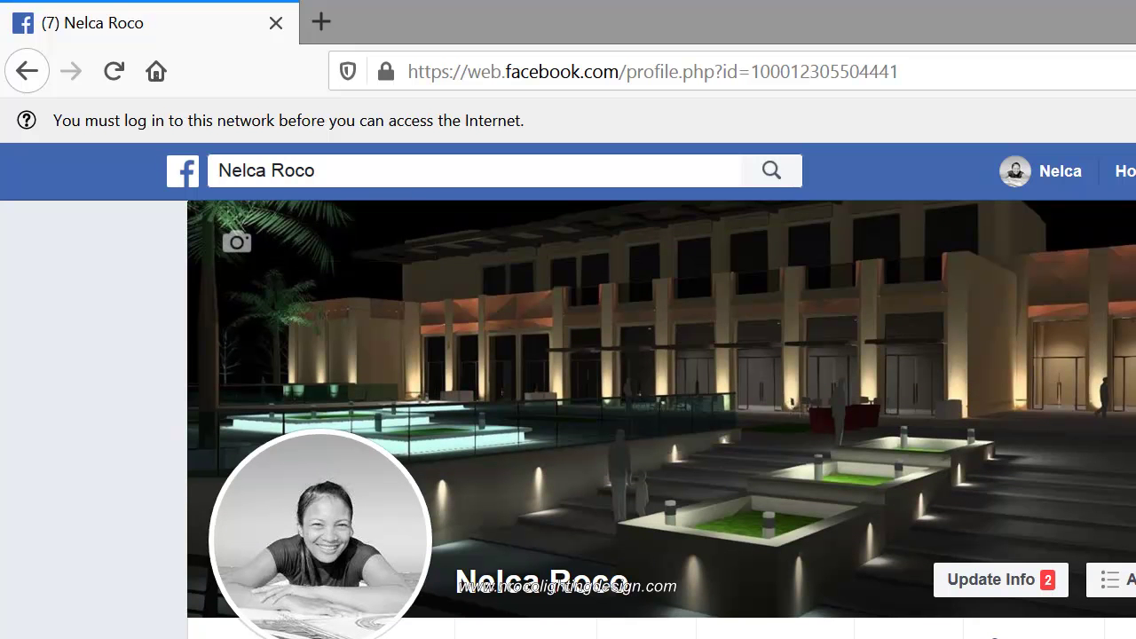